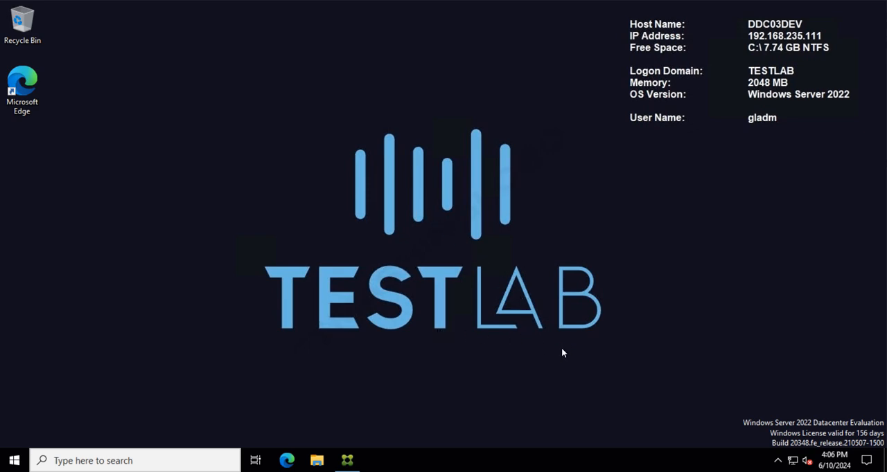
Step: Open Citrix Studio and view the machines in the DEVmcs machine catalog
left_click(347, 461)
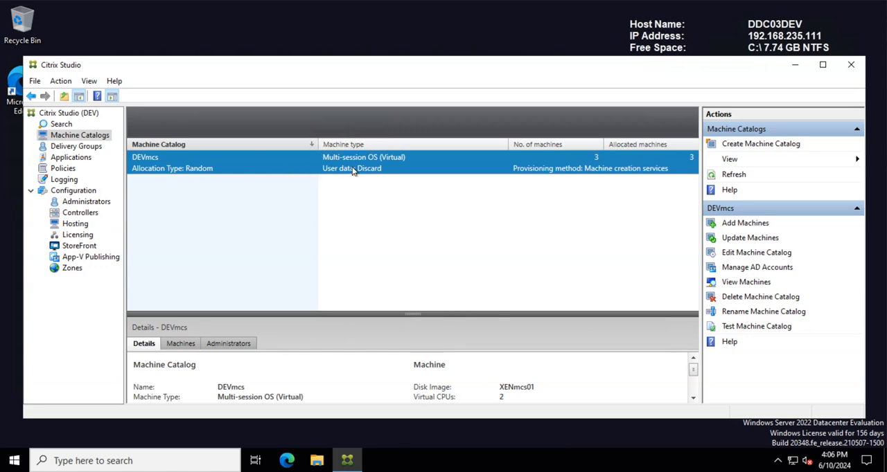
right_click(230, 163)
left_click(267, 230)
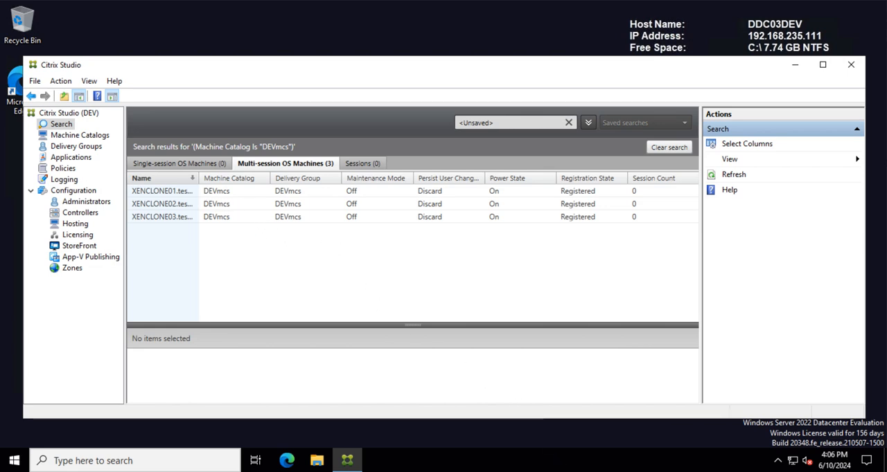
Step: Switch to XenCenter and examine the virtual disks on the NFS storage repository
mouse_move(543, 471)
left_click(543, 426)
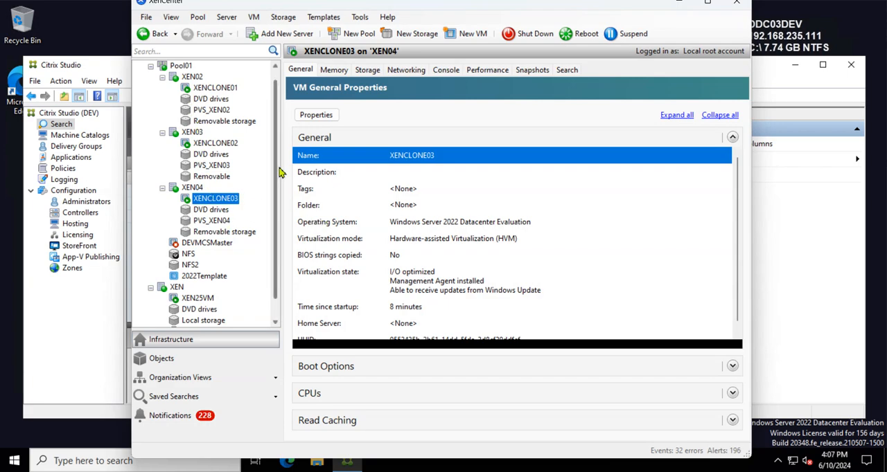
left_click_drag(278, 164, 276, 187)
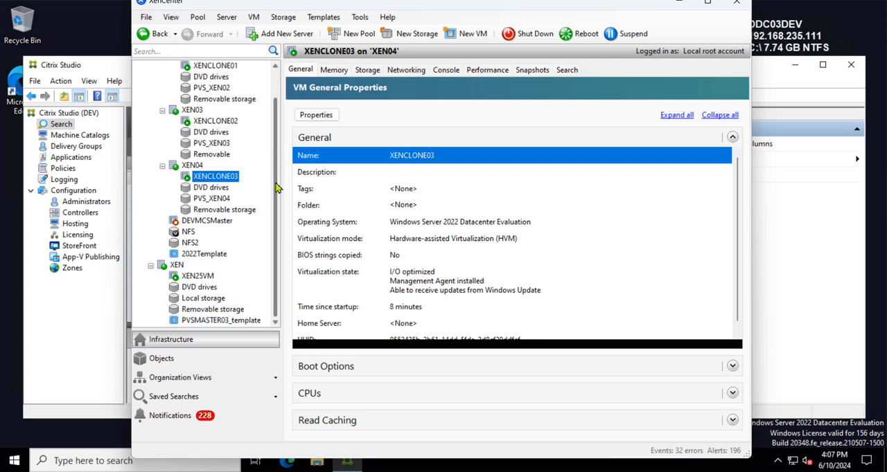
left_click(188, 233)
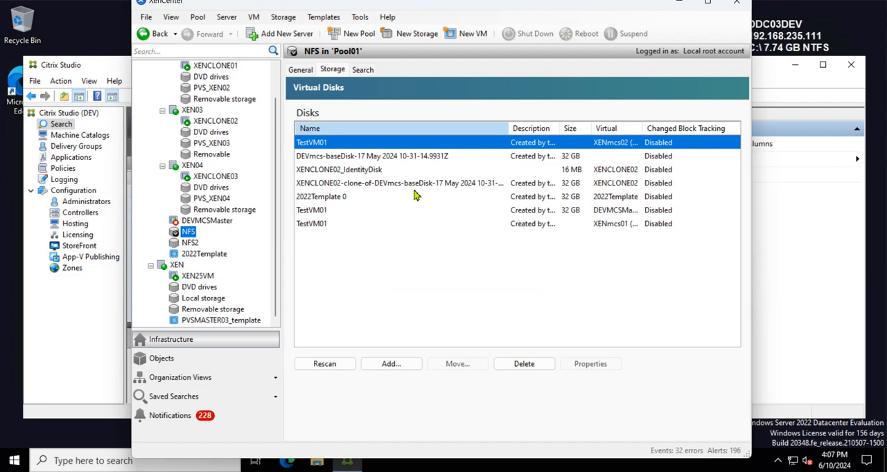
left_click(338, 160)
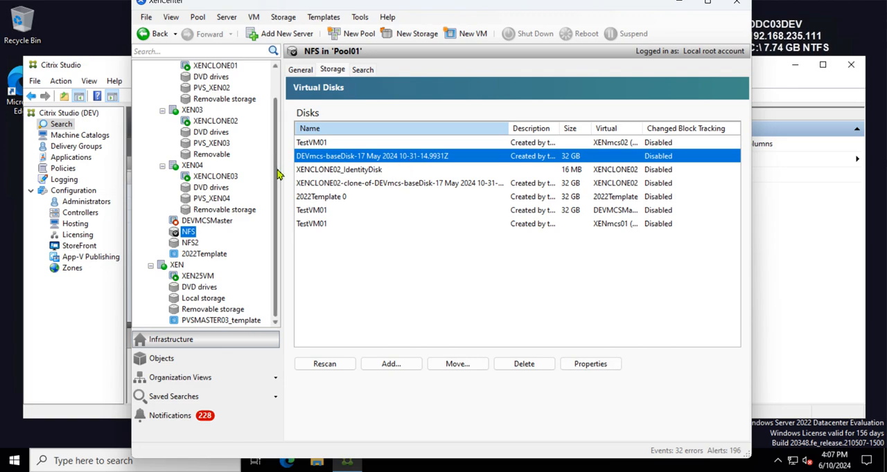
scroll(277, 161, "up", 1)
scroll(277, 161, "up", 1)
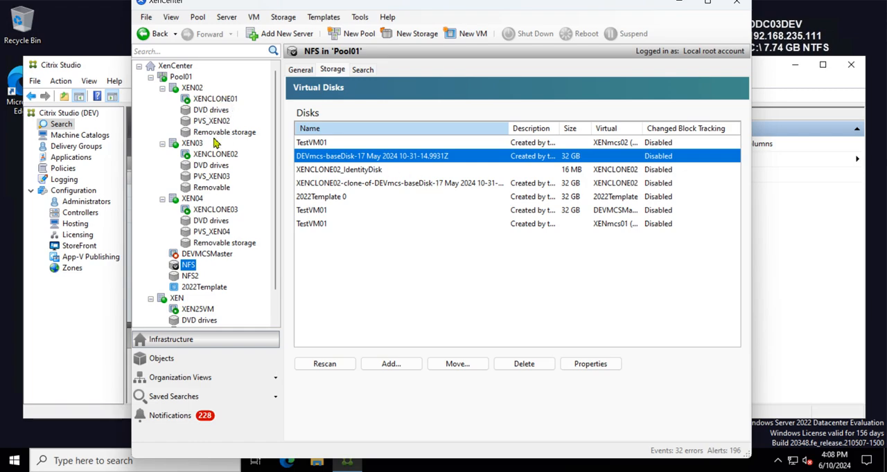
Step: Examine XENCLONE02 and the virtual disks on the NFS2 storage repository
left_click(204, 104)
left_click(217, 155)
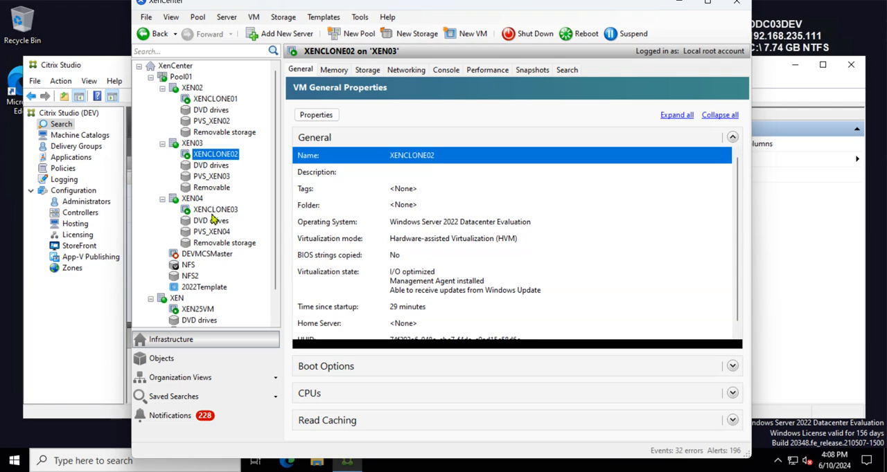
left_click(187, 266)
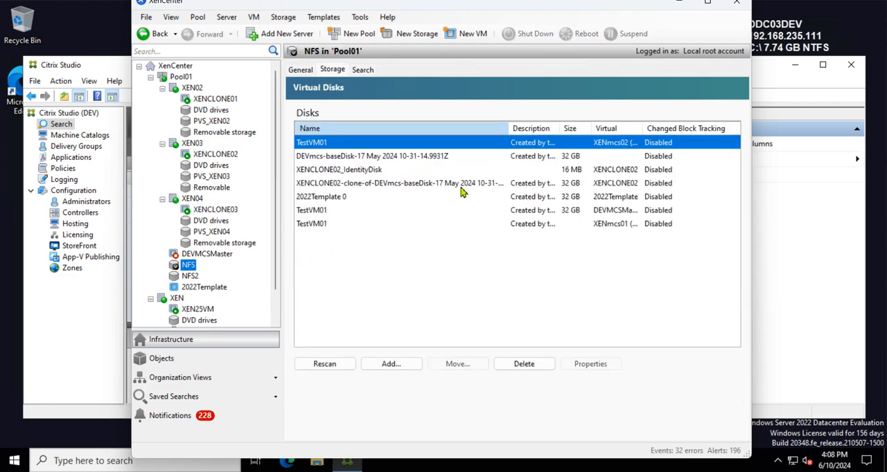
left_click(351, 158)
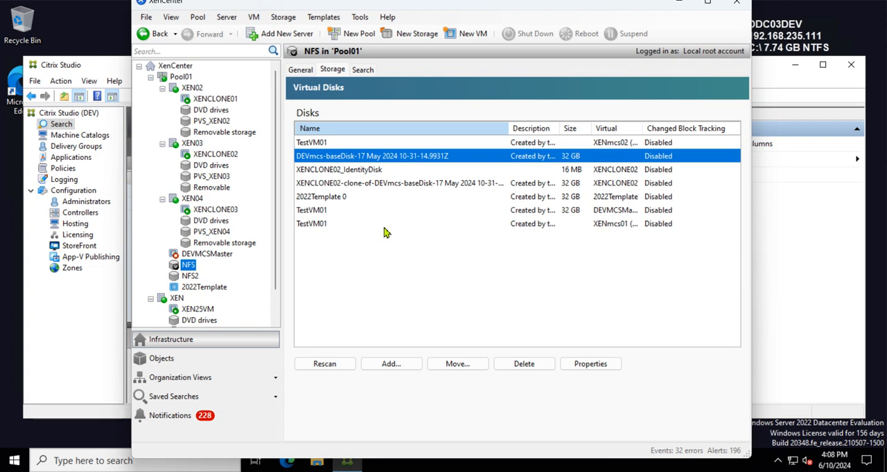
left_click(188, 278)
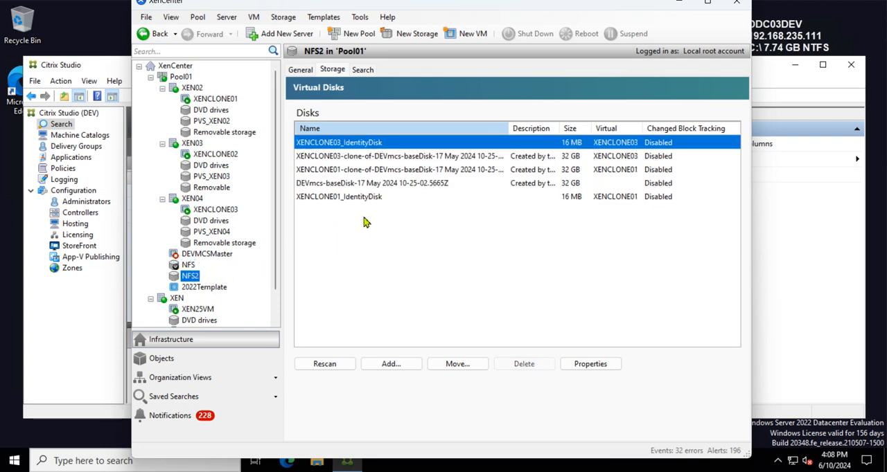
left_click(373, 186)
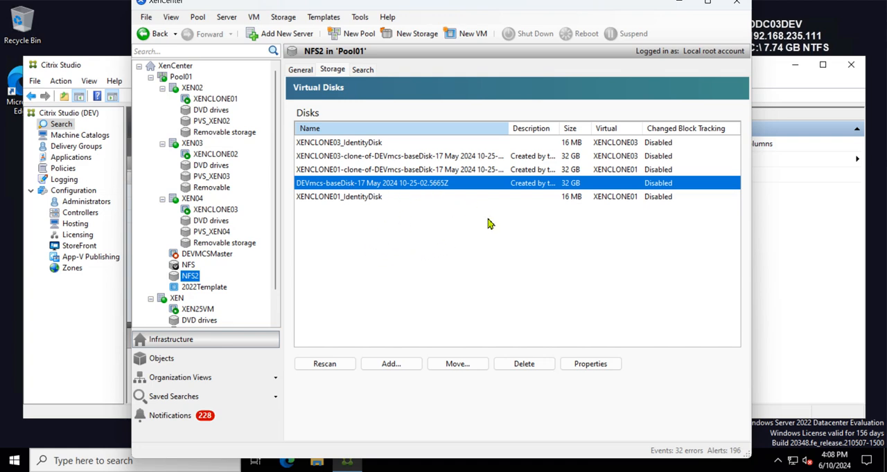
left_click(406, 243)
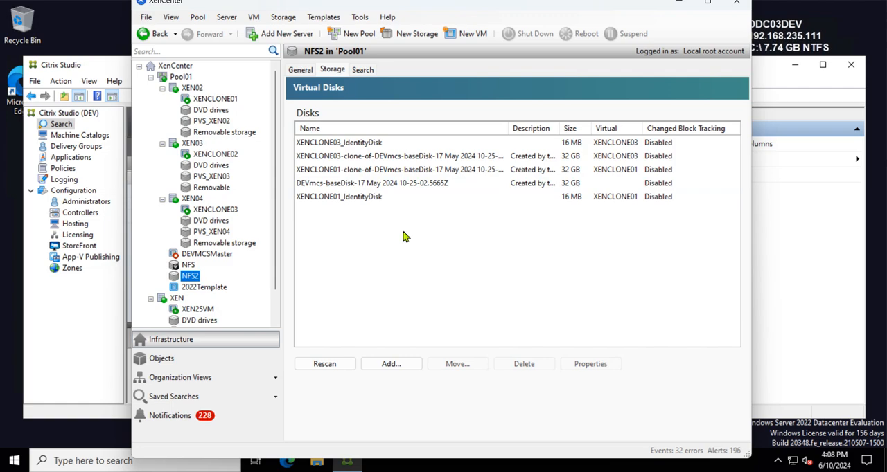
left_click(376, 184)
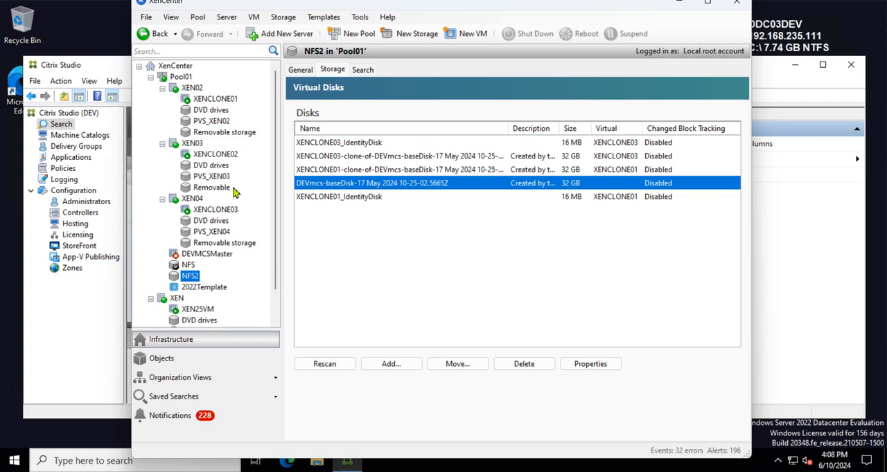
Step: Inspect the virtual disks attached to XENCLONE01, then minimize XenCenter
left_click(221, 209)
left_click(215, 156)
left_click(219, 102)
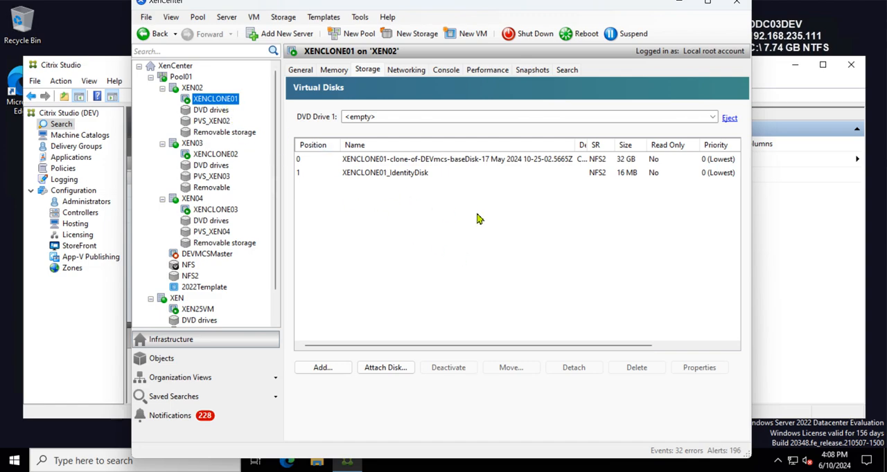
left_click_drag(588, 9, 592, 20)
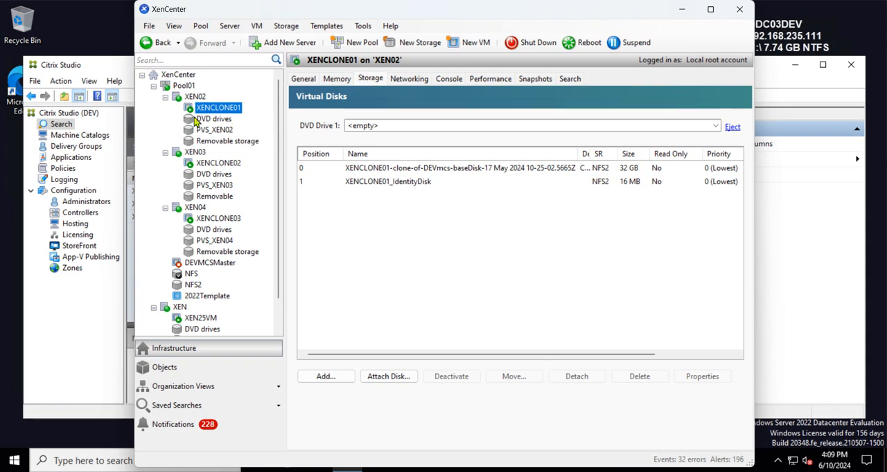
left_click(681, 10)
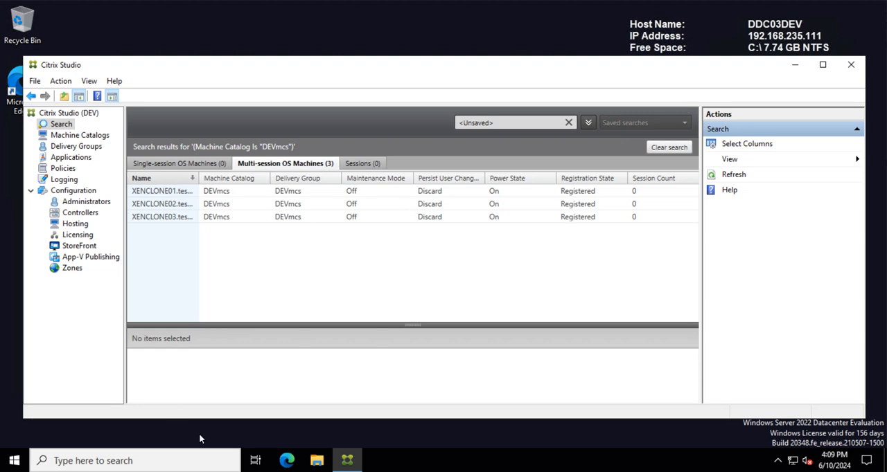
Step: Start the Update Machines wizard for the DEVmcs machine catalog and continue past the overview
left_click(14, 461)
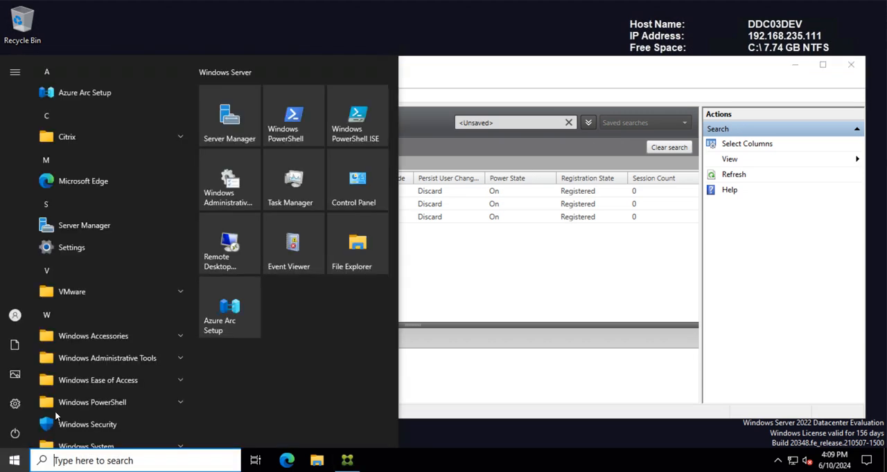
left_click(587, 275)
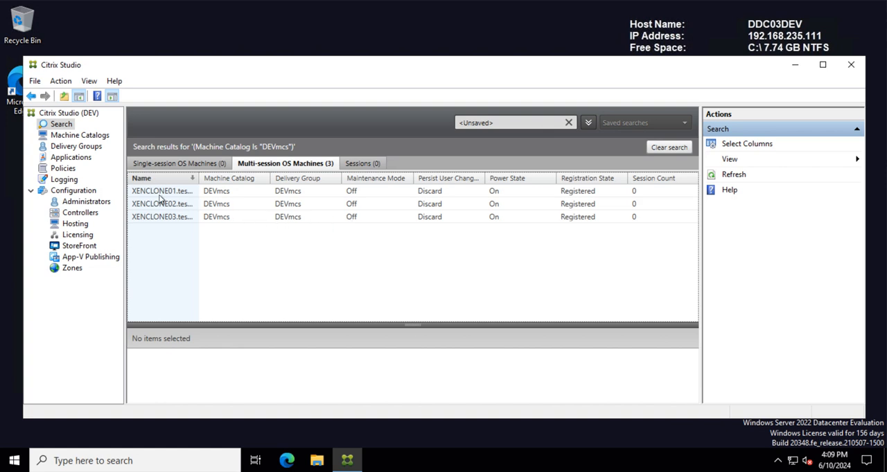
left_click(66, 137)
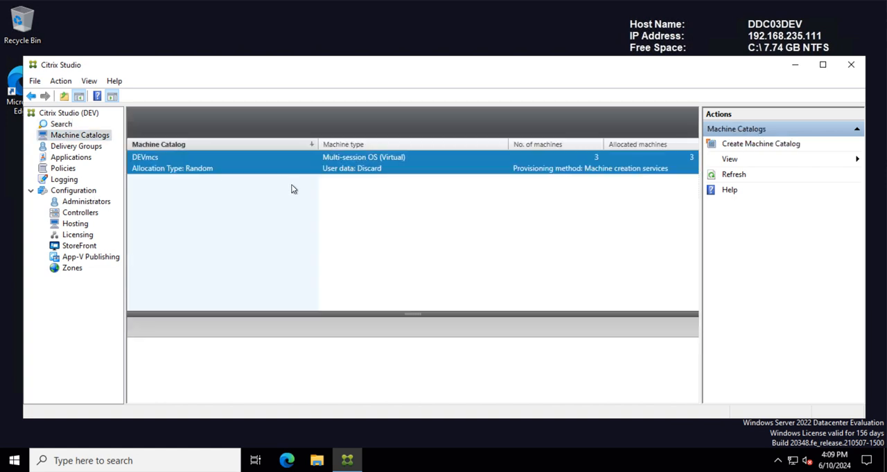
right_click(220, 172)
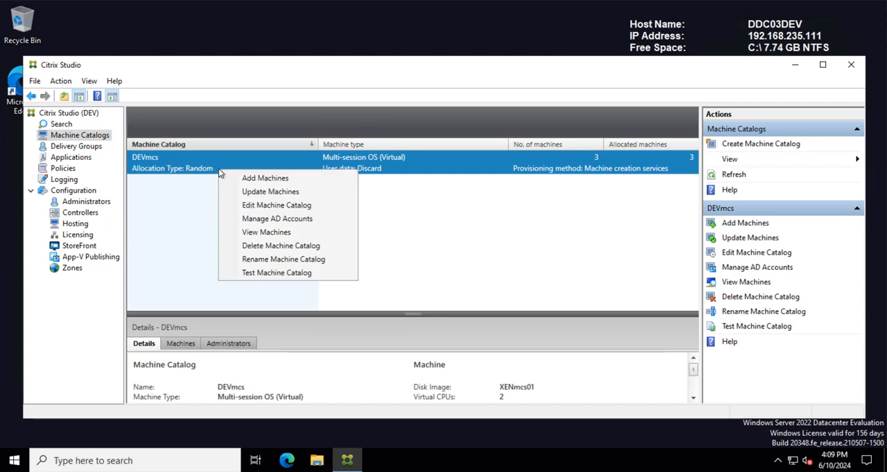
left_click(272, 191)
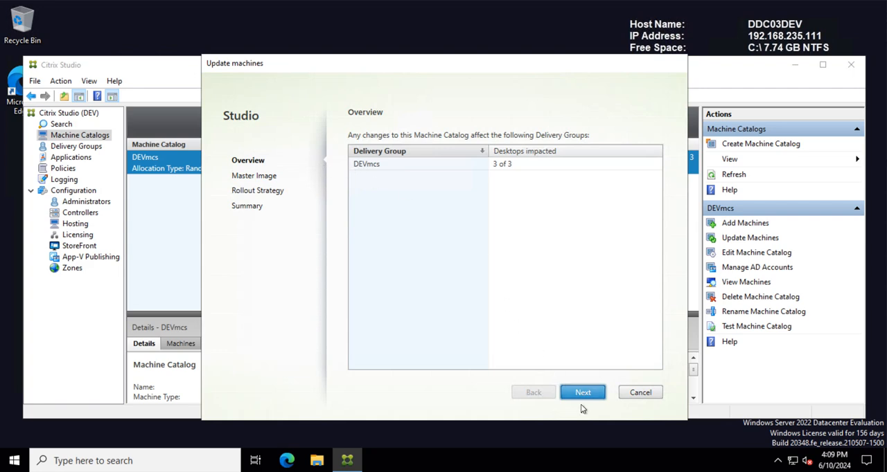
left_click(582, 396)
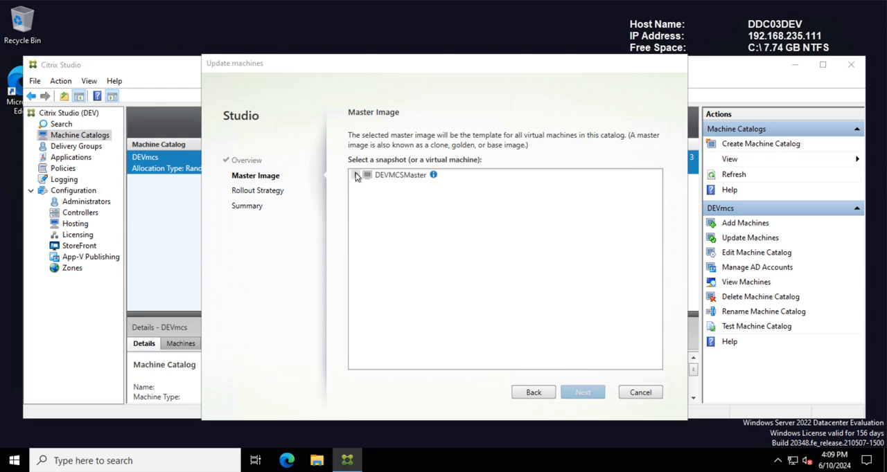
Step: Select the XENmcs02 snapshot under DEVMCSMaster as the new master image and continue
left_click(355, 175)
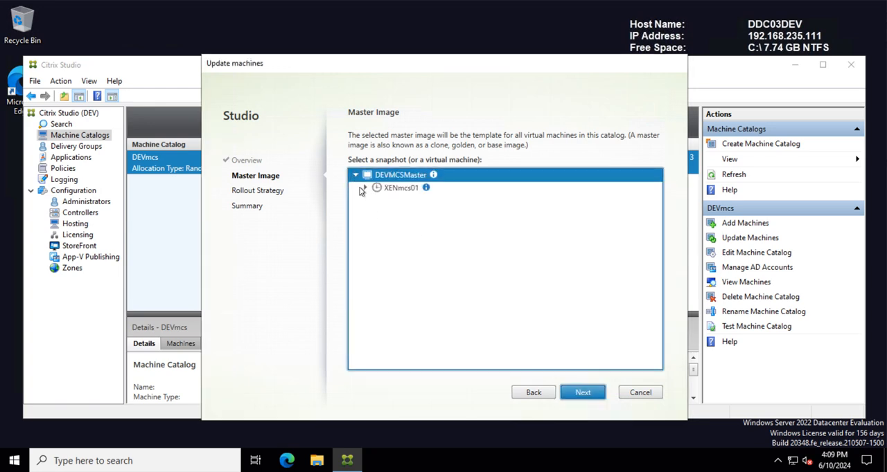
left_click(365, 188)
left_click(388, 201)
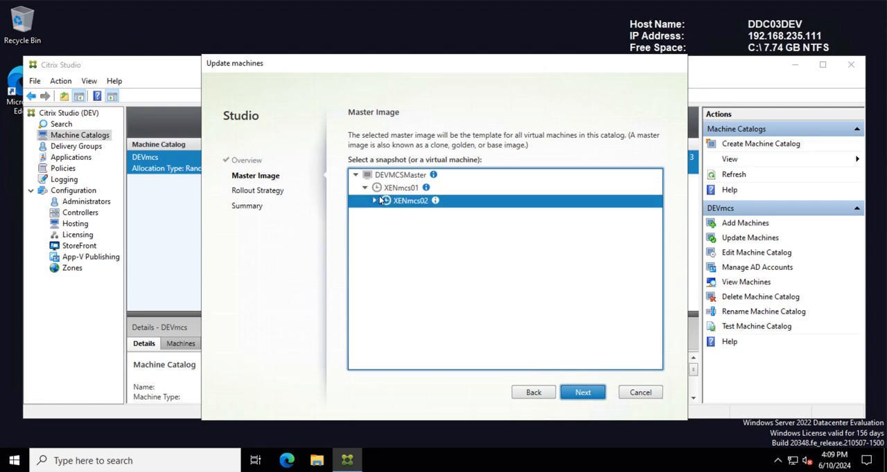
left_click(374, 201)
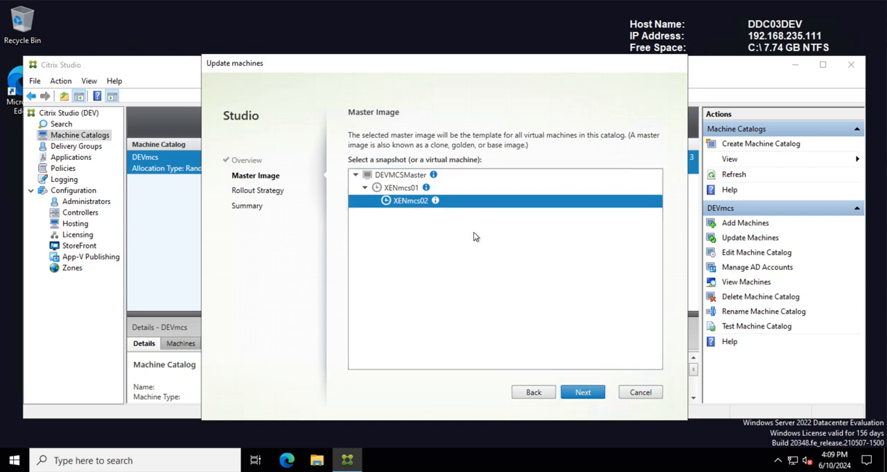
key("Return")
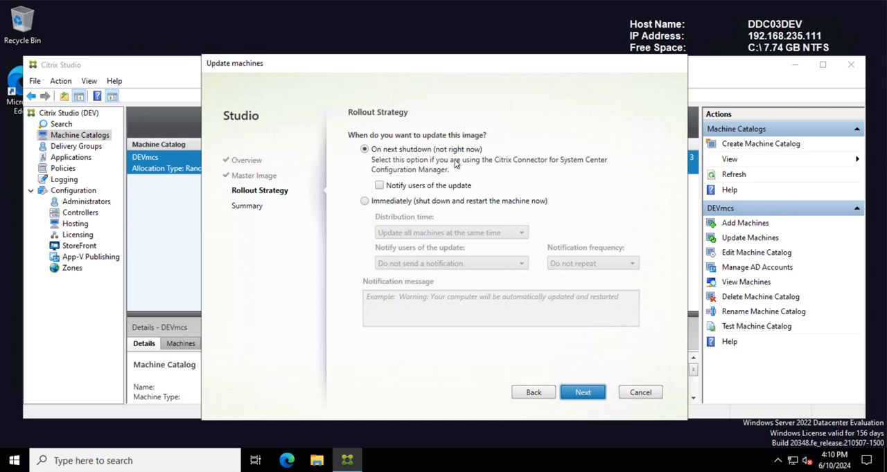
left_click(365, 201)
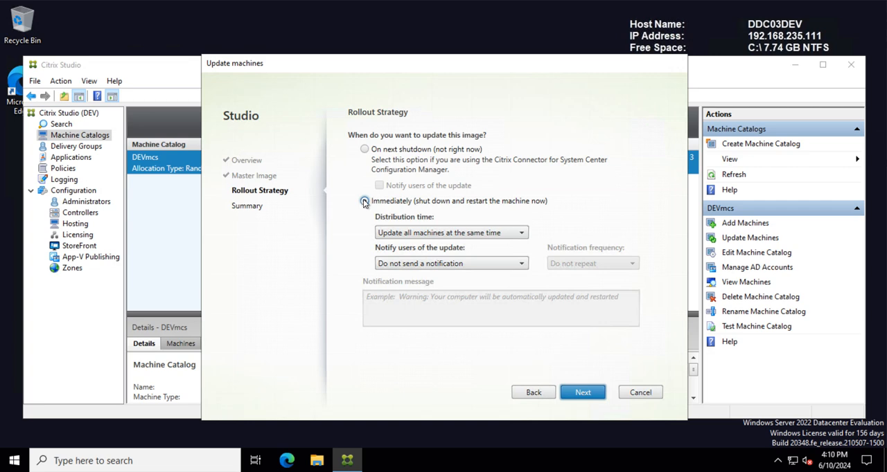
left_click(508, 232)
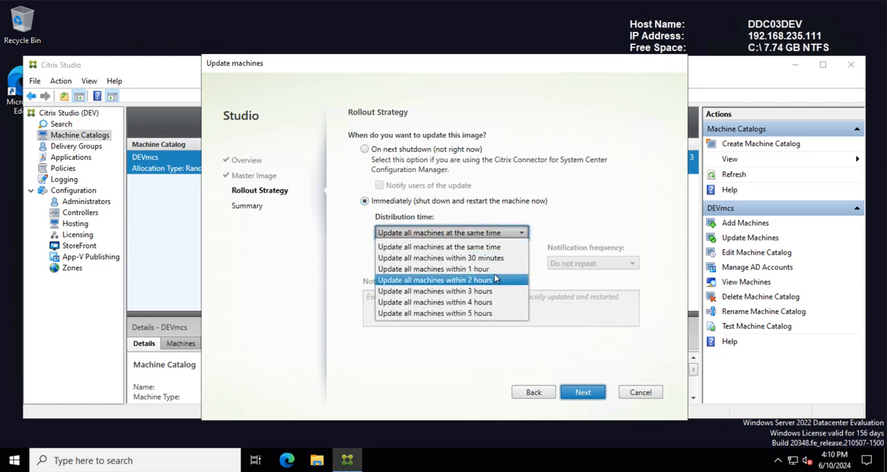
left_click(589, 226)
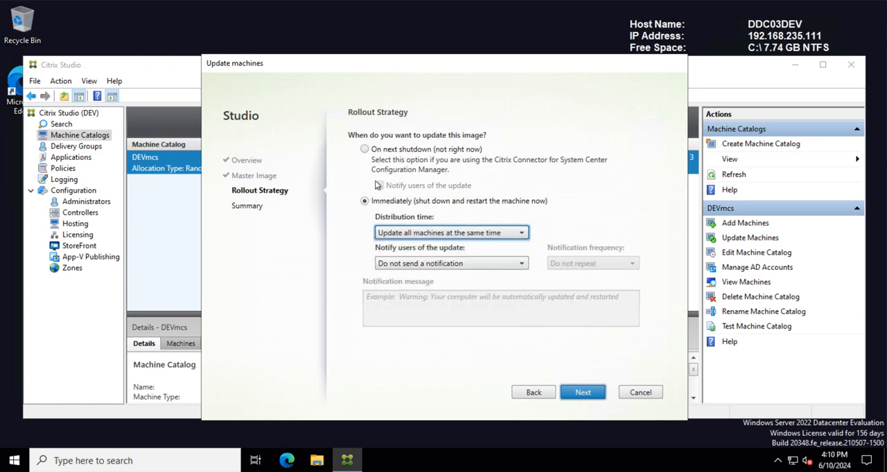
left_click(366, 150)
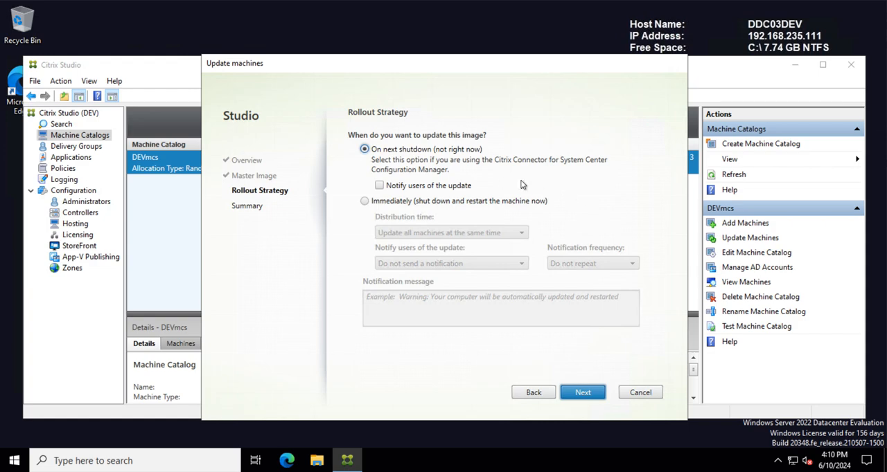
Step: Keep the On next shutdown rollout strategy and finish the machine update
left_click(583, 393)
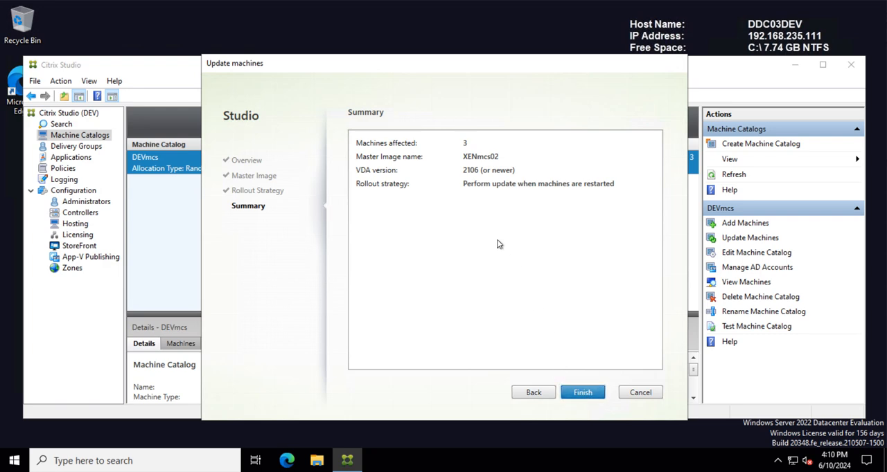
key("Return")
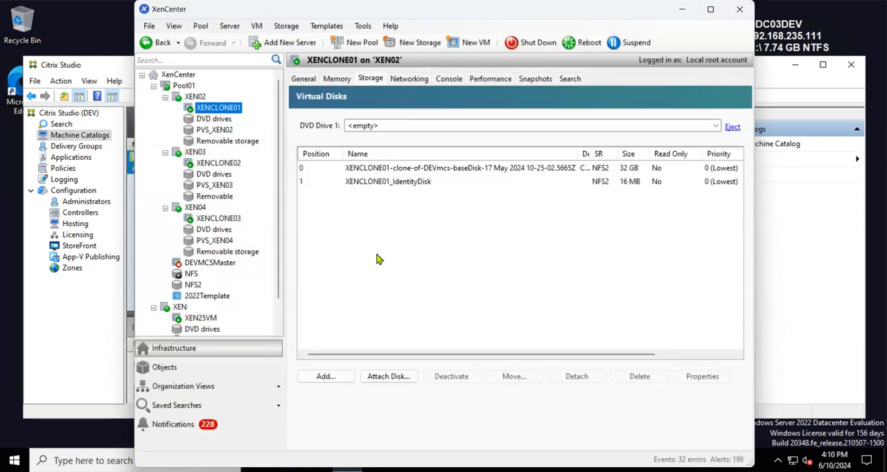
Step: Return to XenCenter and examine the virtual disks on the NFS storage repository
left_click(190, 276)
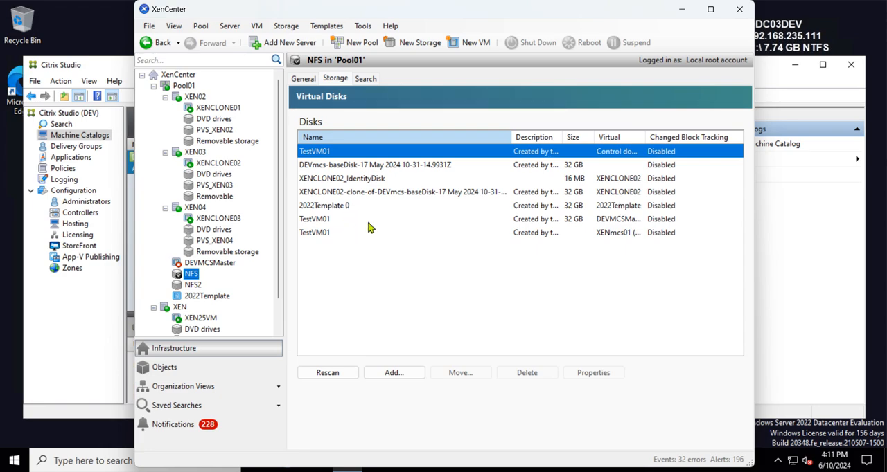
left_click(330, 166)
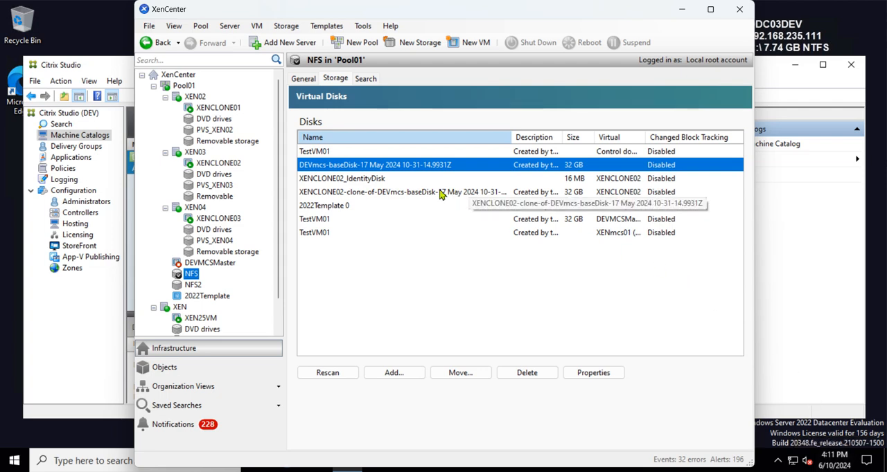
Step: Rescan the NFS storage repository, inspect its virtual disks, and compare them with the disks on NFS2
left_click(373, 255)
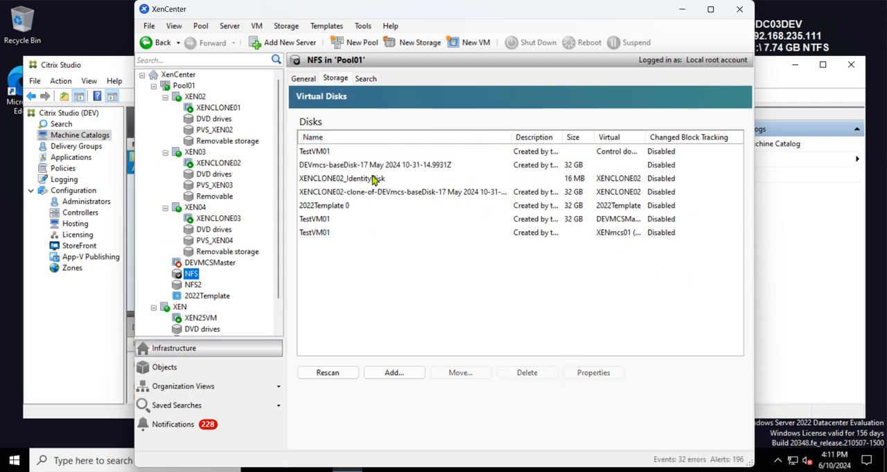
left_click(322, 170)
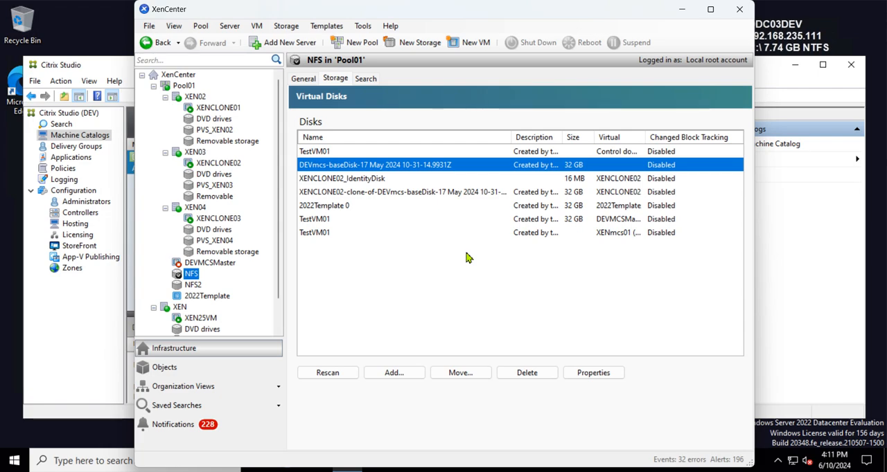
left_click(343, 375)
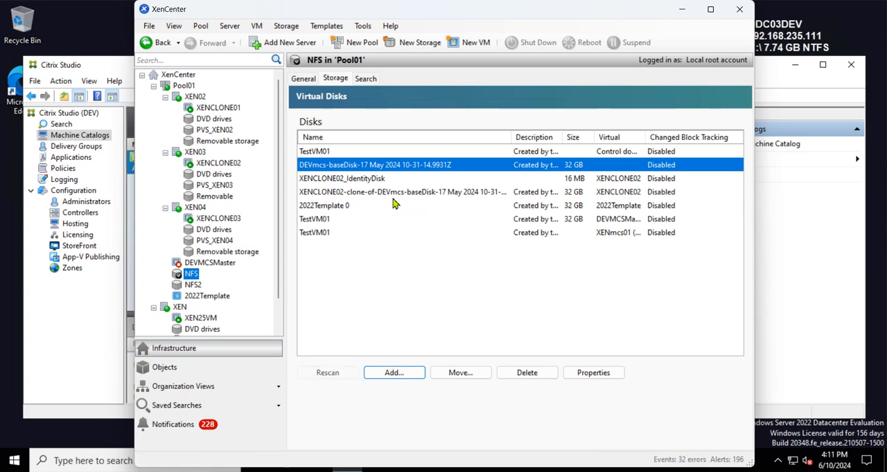
left_click(360, 194)
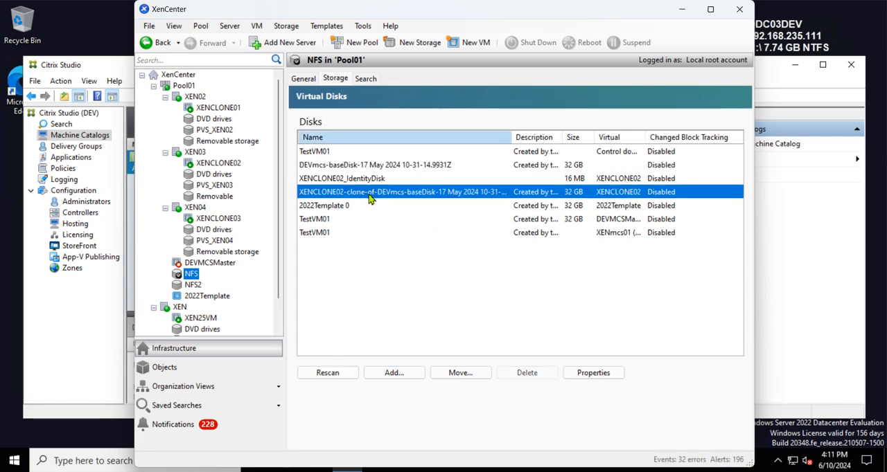
left_click(193, 285)
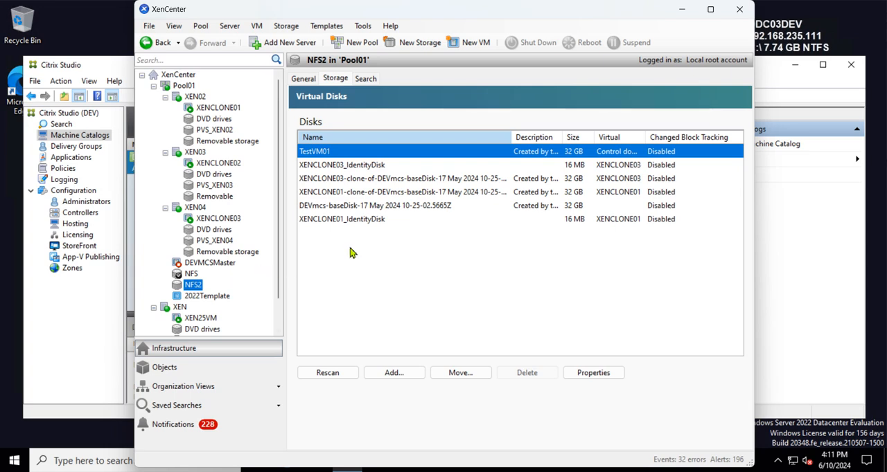
left_click(468, 287)
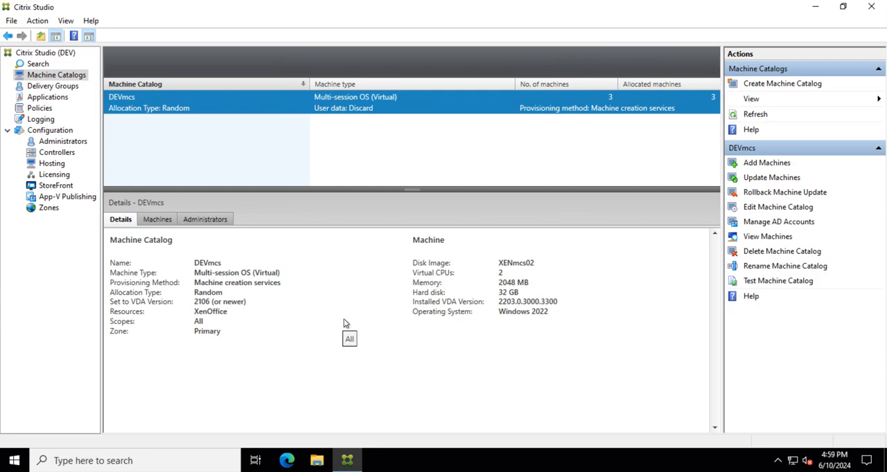
Step: Open the Citrix Studio logs and inspect the failed Update Image task for the DEVmcs catalog
left_click(40, 119)
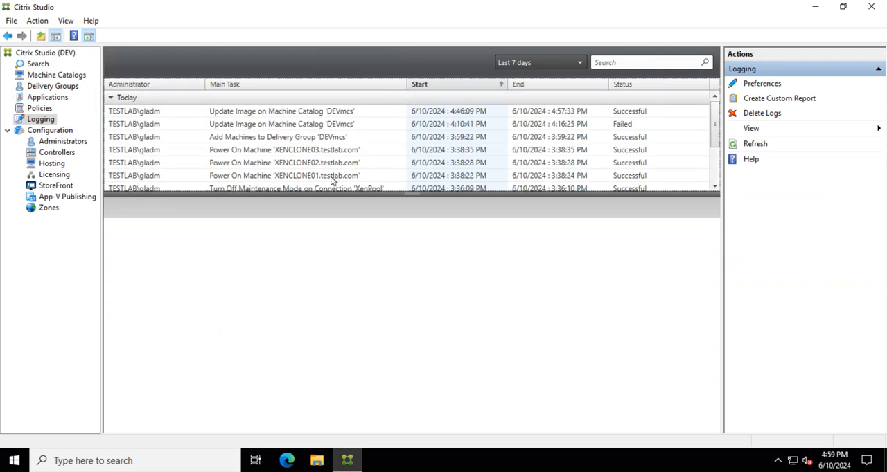
left_click(305, 125)
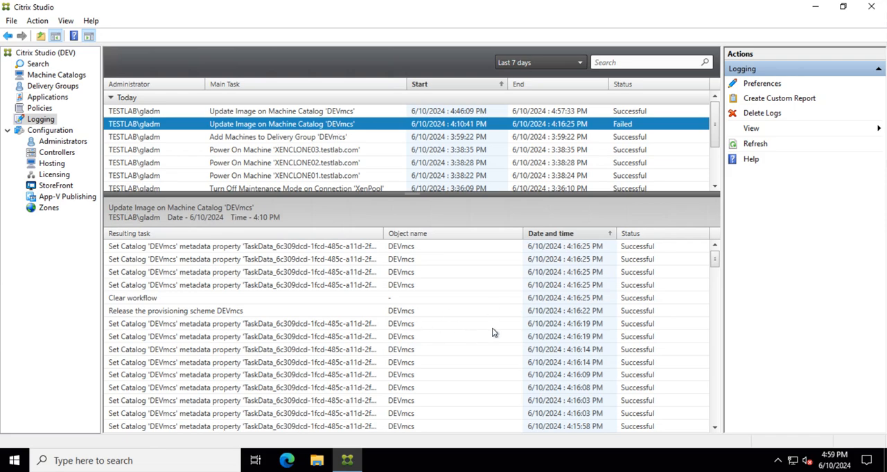
scroll(346, 339, "down", 1)
scroll(389, 348, "up", 1)
Step: Switch to XenCenter and start the XENCLONE03 virtual machine on XEN04
key("alt+Tab")
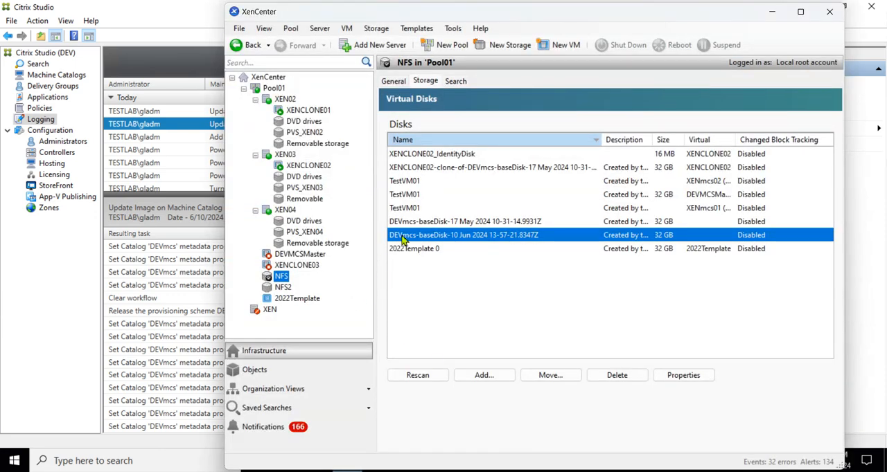
left_click(284, 210)
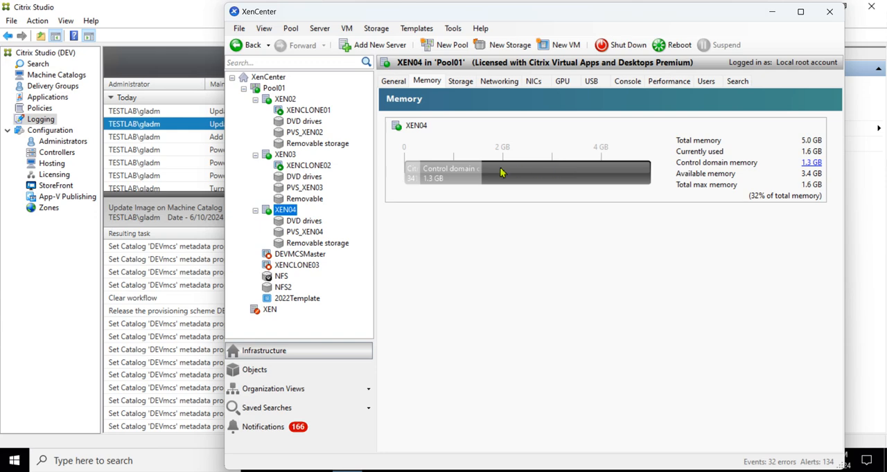
left_click(298, 266)
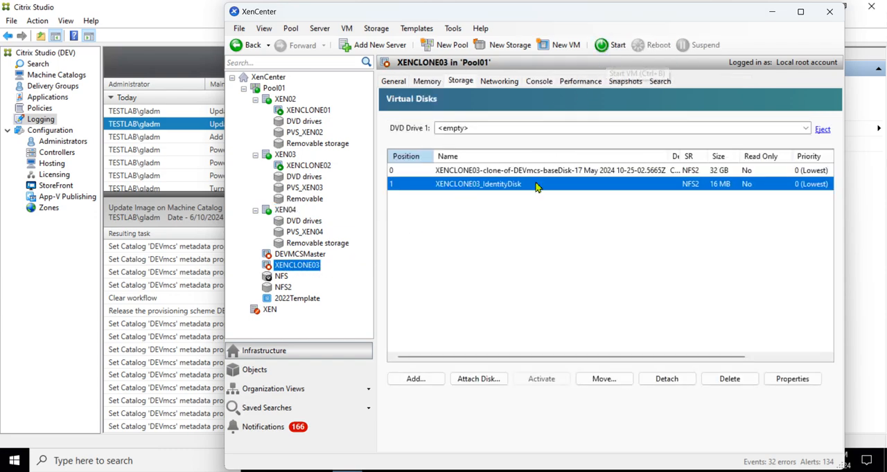
left_click(612, 44)
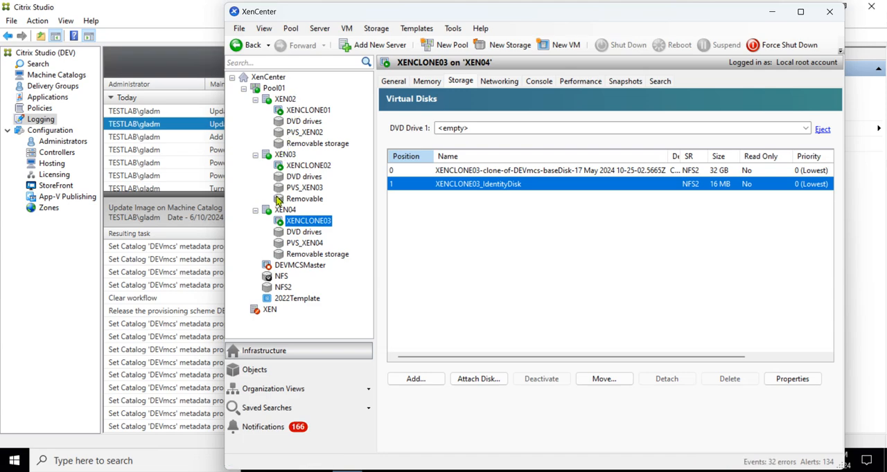
Step: Review the pool's hosts and the DEVMCSMaster snapshot chain
left_click(286, 154)
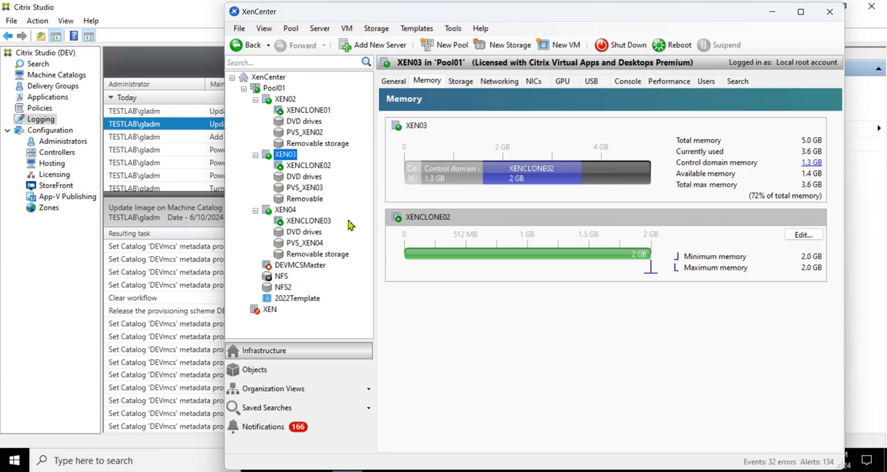
left_click(299, 266)
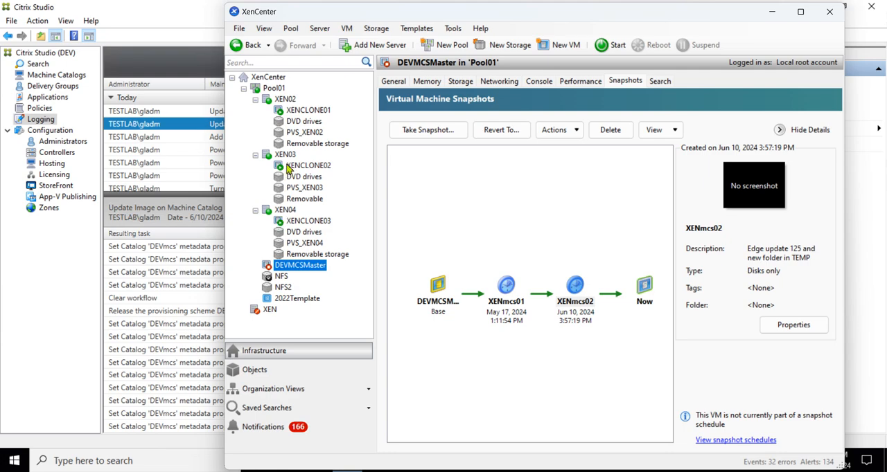
left_click(293, 102)
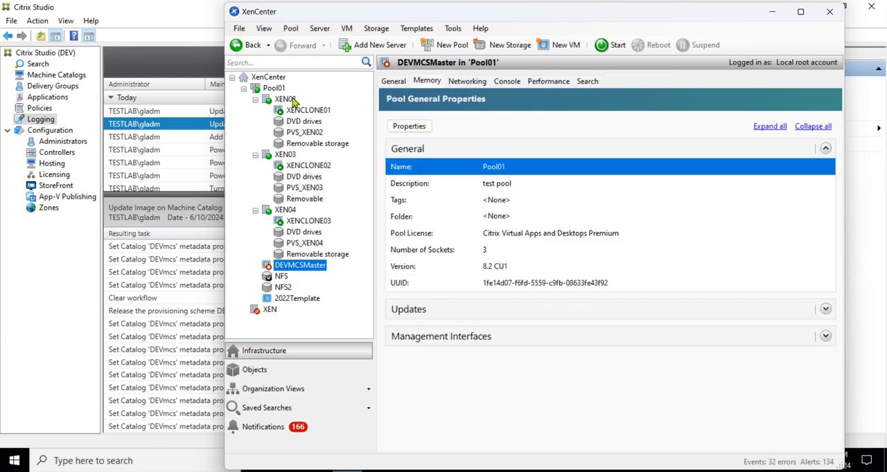
left_click(285, 158)
left_click(287, 211)
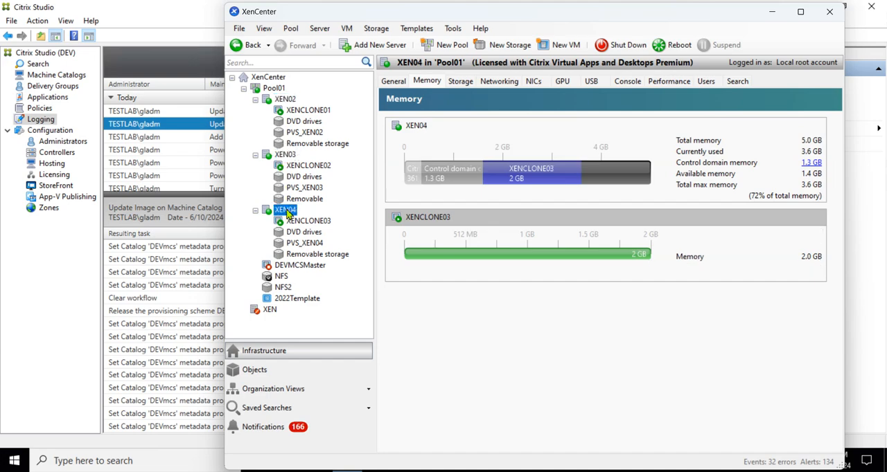
left_click(283, 100)
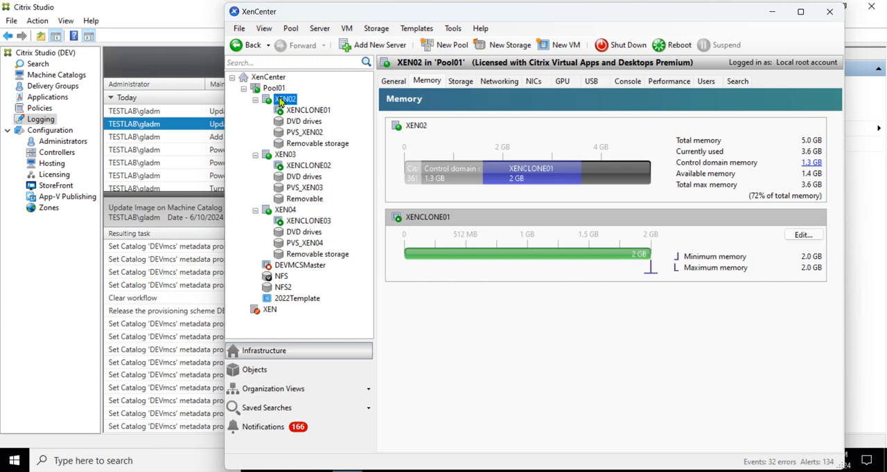
left_click(278, 89)
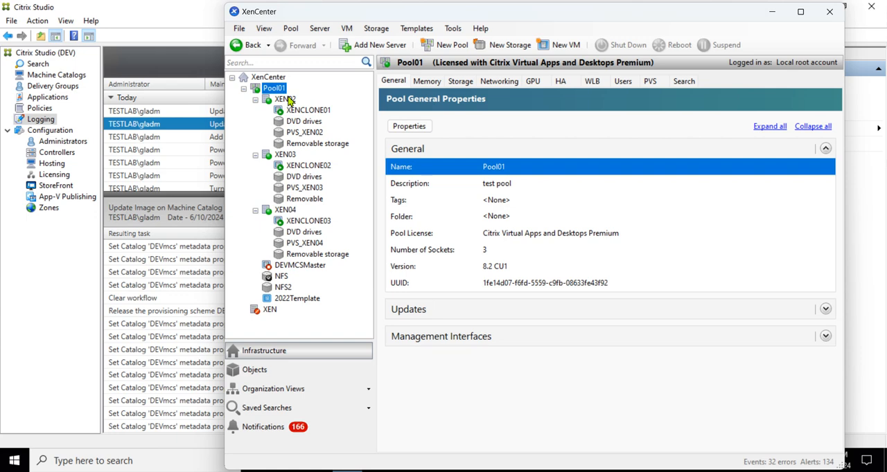
left_click(289, 267)
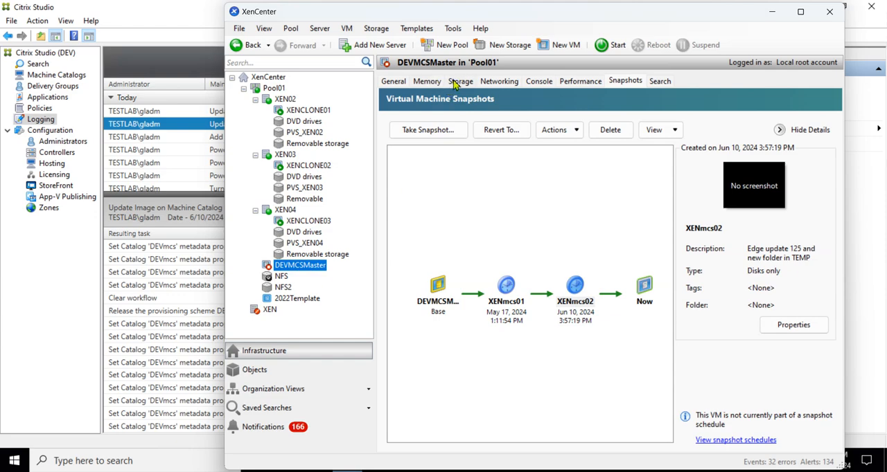
Step: Compare the memory usage of DEVMCSMaster and the XEN02, XEN03 and XEN04 hosts
left_click(431, 83)
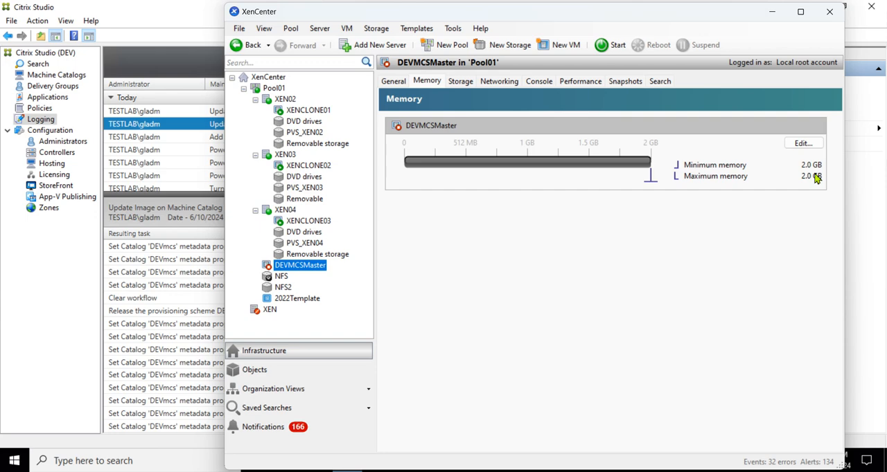
left_click(285, 211)
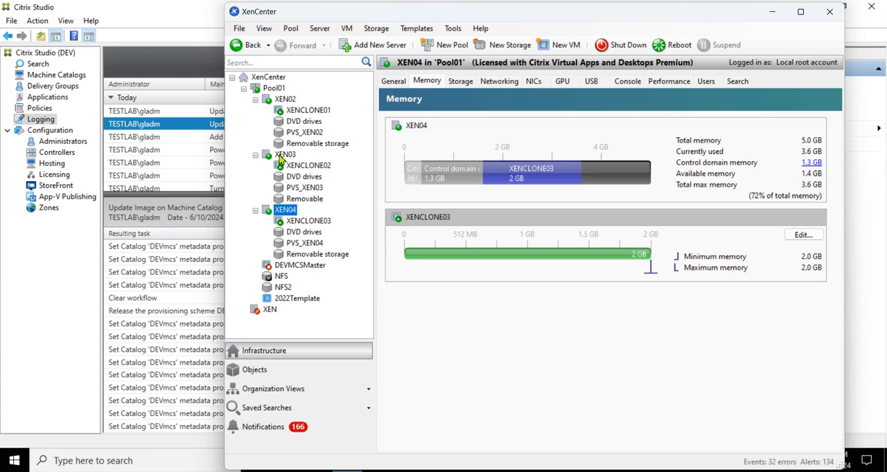
left_click(280, 100)
left_click(280, 156)
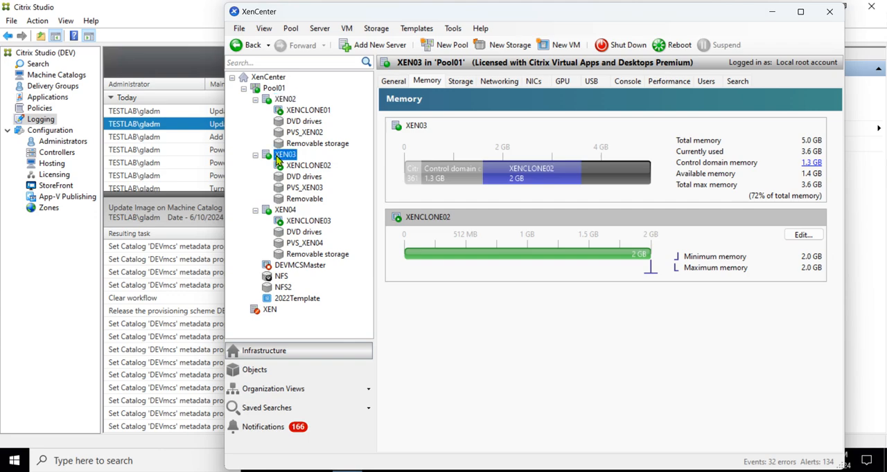
left_click(278, 211)
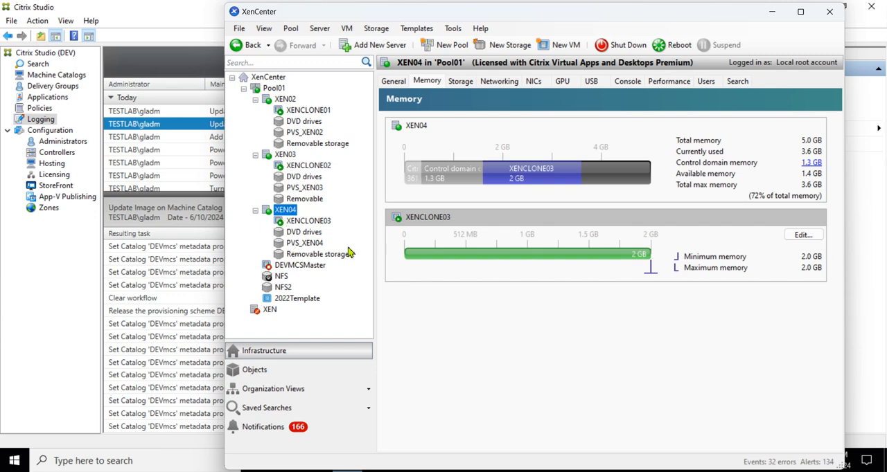
left_click(300, 269)
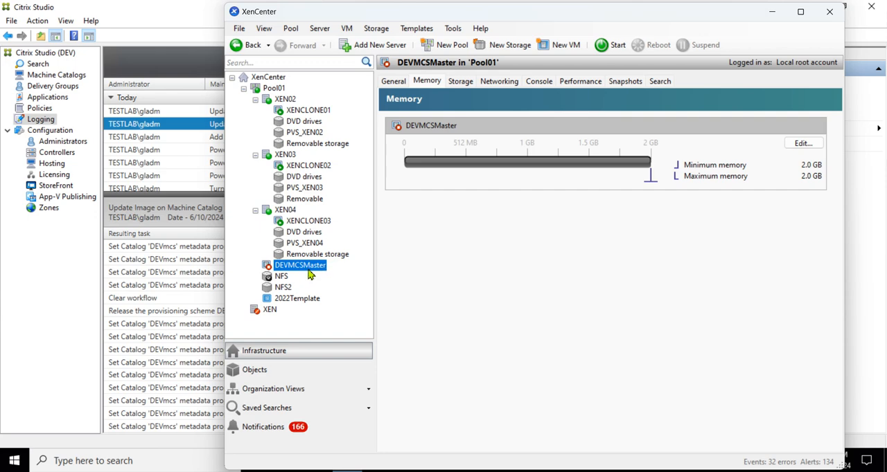
Step: Inspect XENCLONE03's virtual disks and the two DEVmcs base disks on the NFS storage repository
left_click(312, 223)
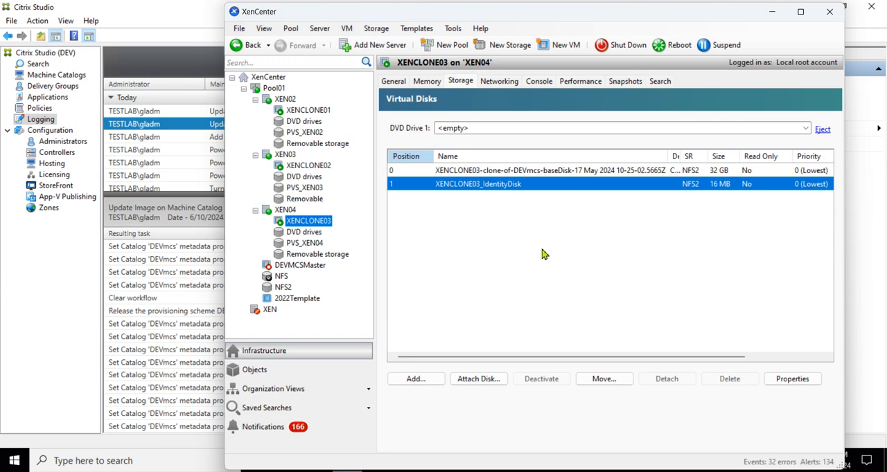
left_click(281, 277)
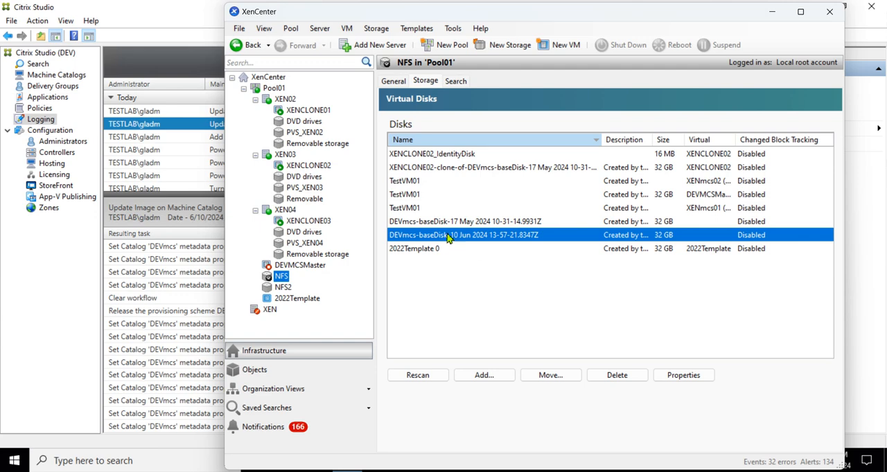
left_click(432, 223)
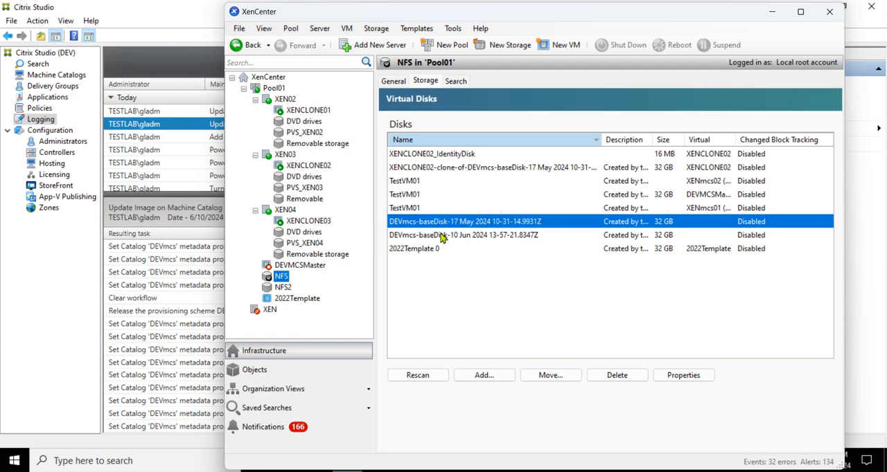
left_click(444, 234)
left_click(446, 226)
left_click(451, 237)
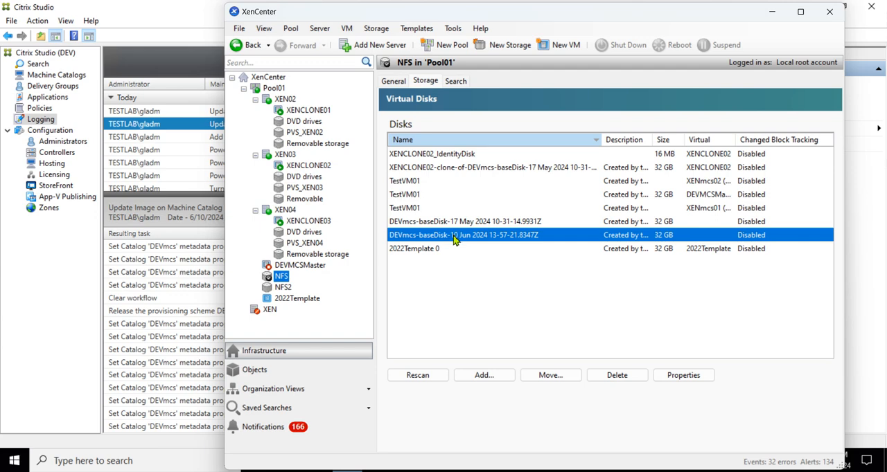
left_click(464, 224)
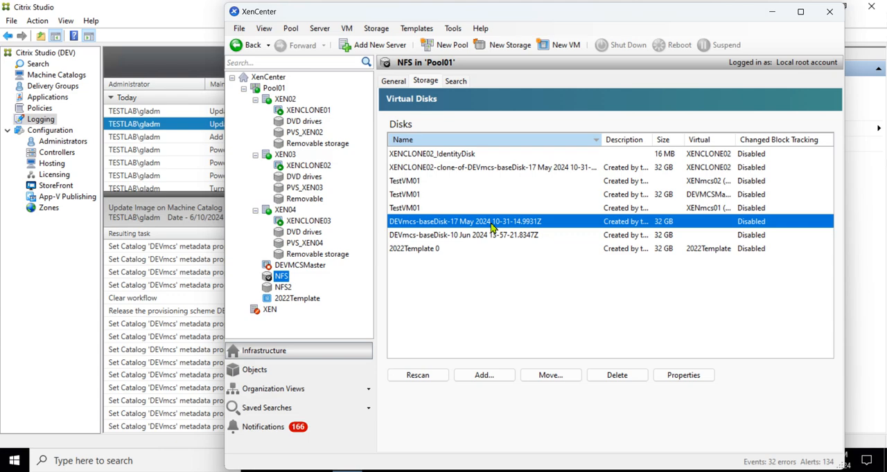
Step: Check which virtual disks and storage repositories XENCLONE01, XENCLONE02 and XENCLONE03 use
left_click(305, 112)
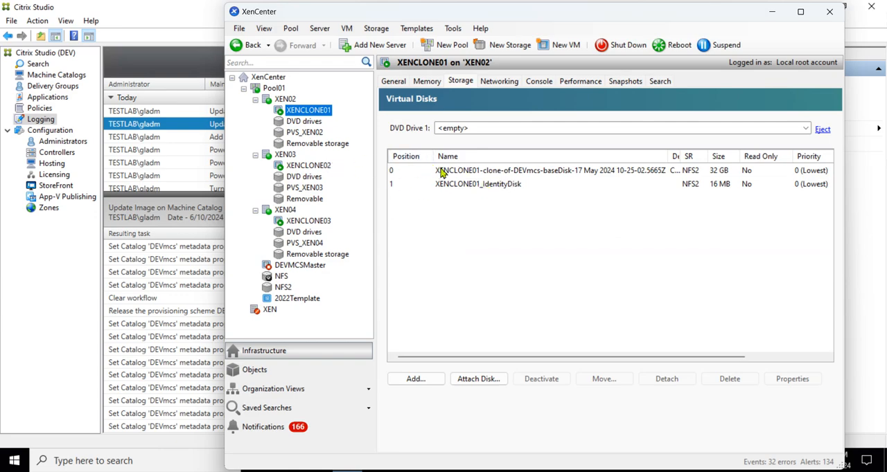
left_click(305, 168)
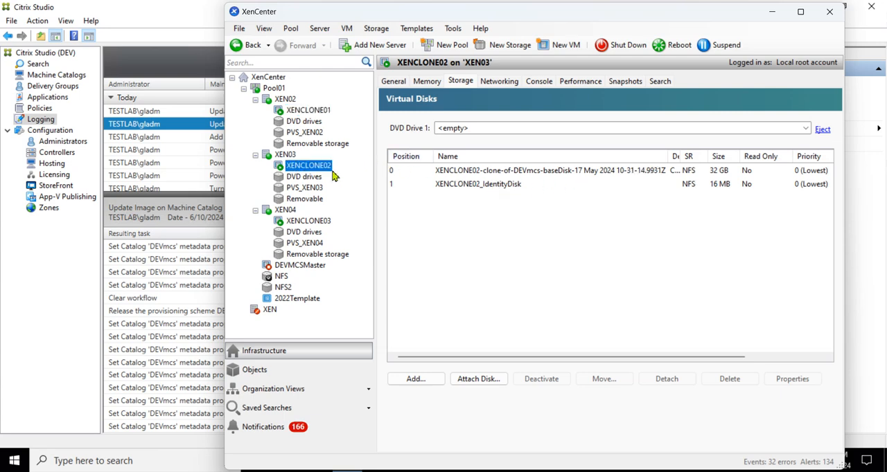
left_click(306, 223)
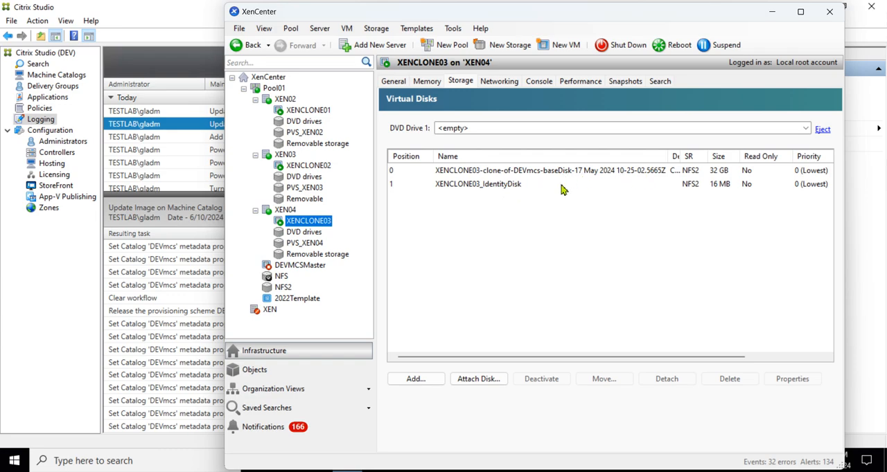
left_click(290, 111)
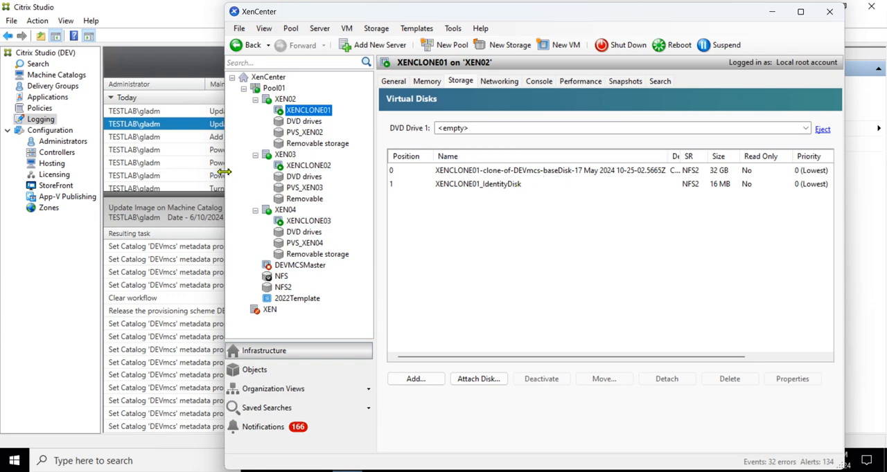
Step: Open the list of machines belonging to the DEVmcs machine catalog
left_click(67, 80)
left_click(62, 75)
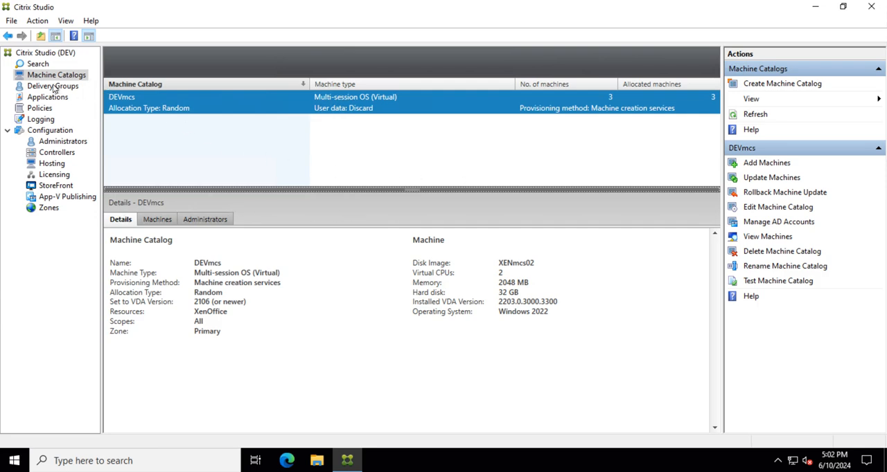
right_click(164, 103)
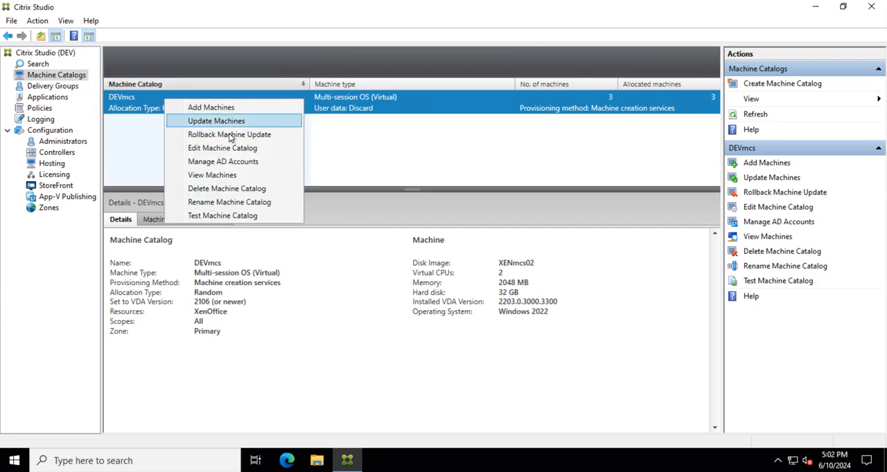
left_click(229, 175)
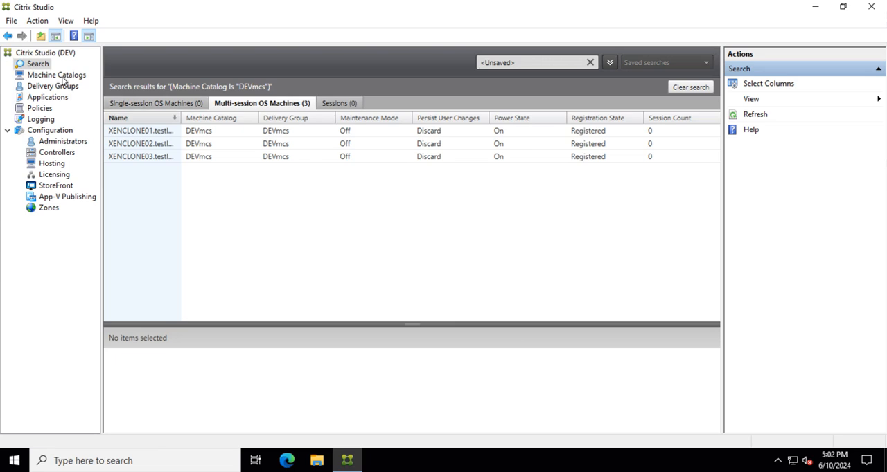
Step: Restart the XENCLONE01 machine from the DEVmcs machine list
left_click(180, 133)
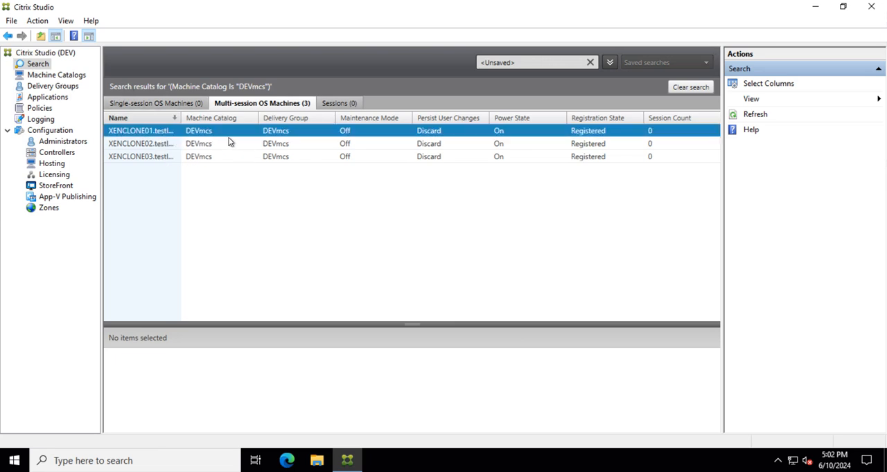
right_click(149, 130)
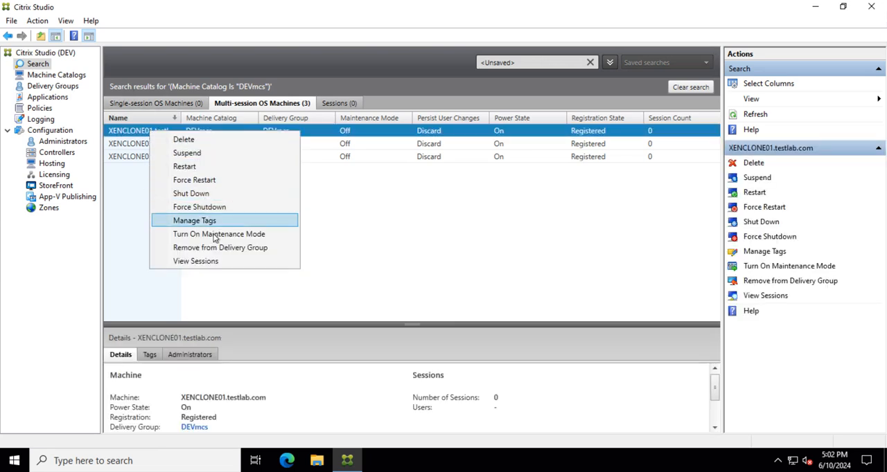
left_click(194, 170)
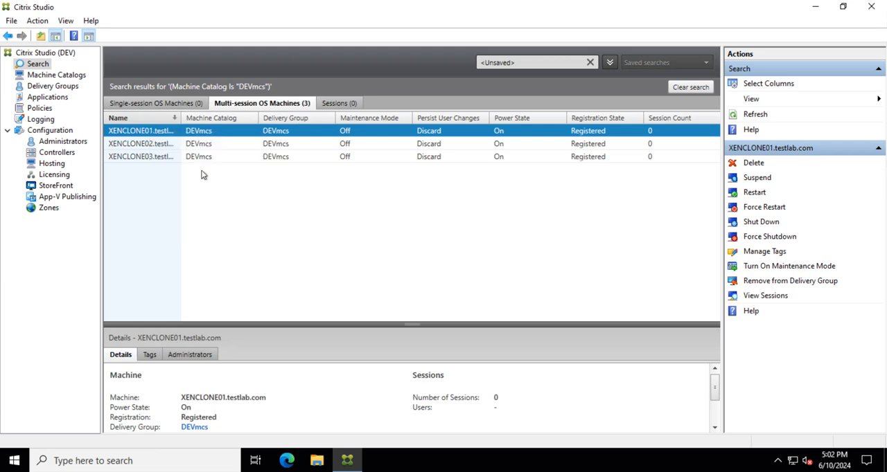
left_click(500, 256)
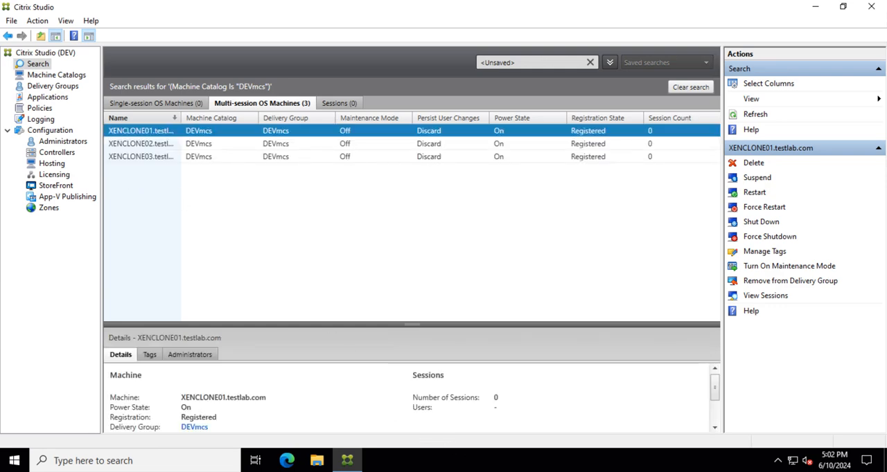
Step: Inspect XENCLONE01's memory, general properties, console and virtual disks in XenCenter
left_click(544, 471)
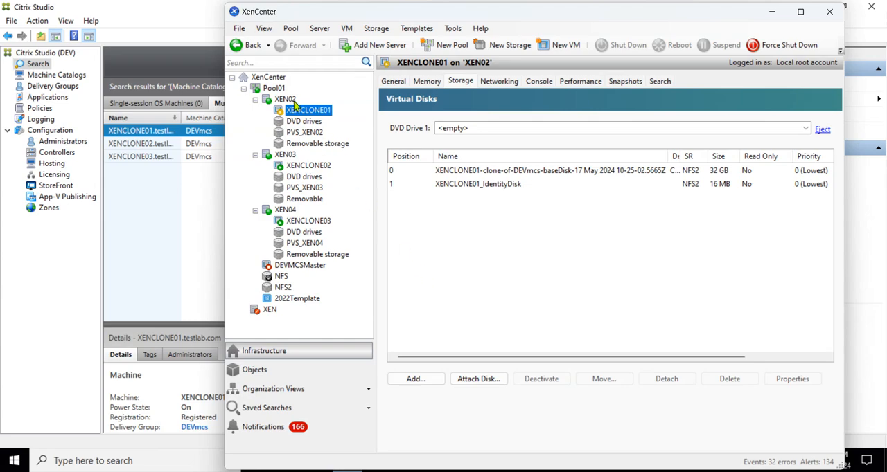
left_click(426, 82)
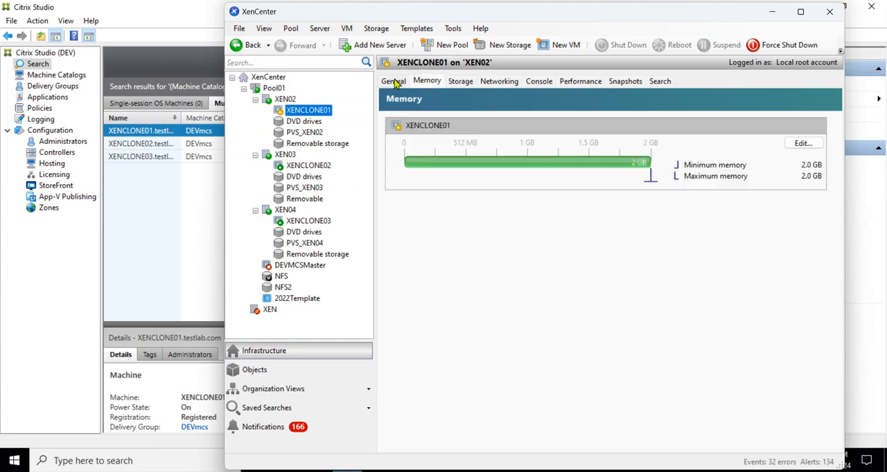
left_click(394, 82)
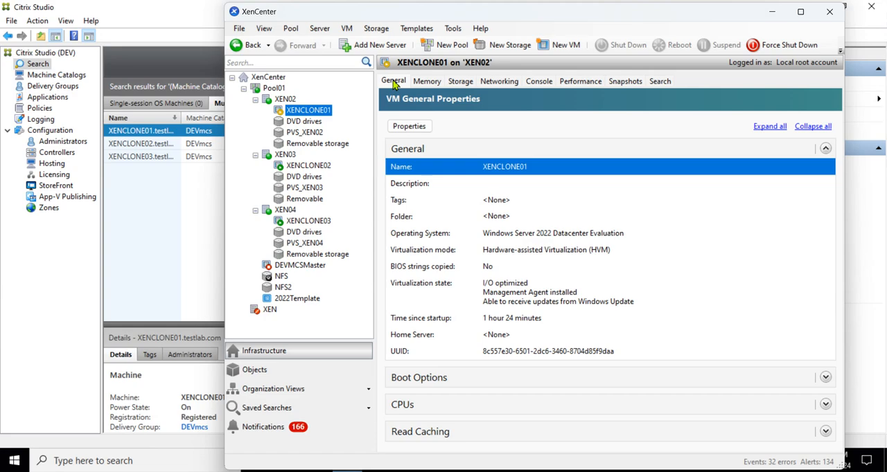
left_click(539, 82)
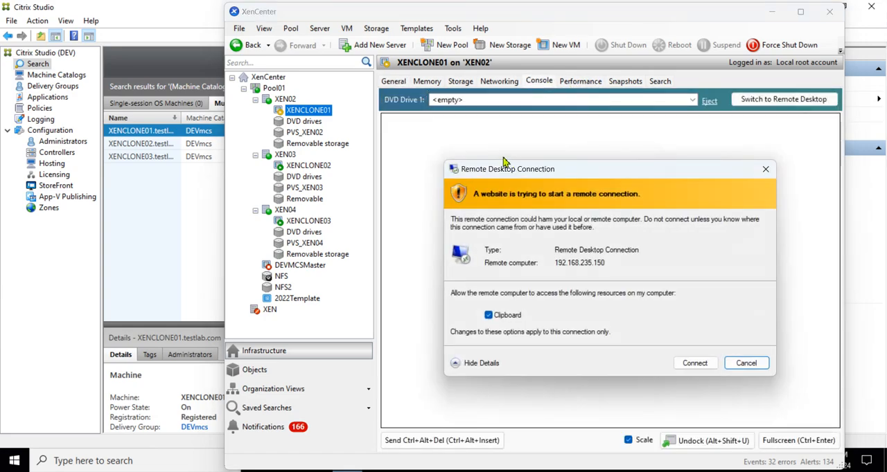
left_click(746, 364)
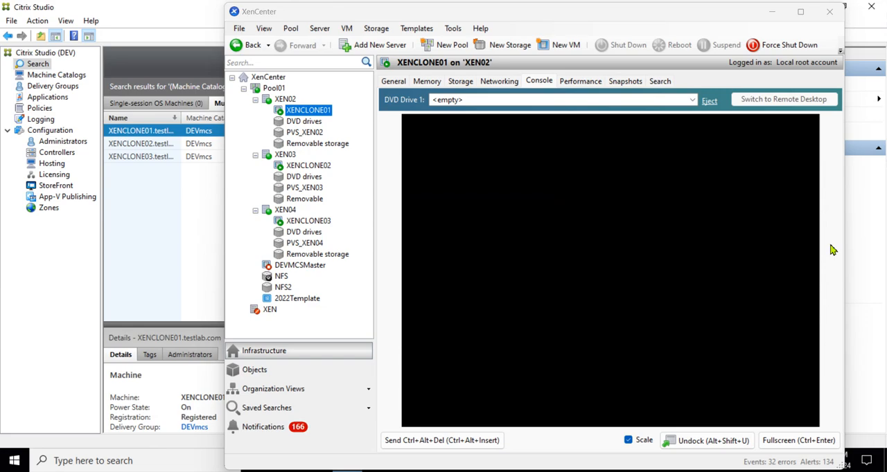
left_click(458, 83)
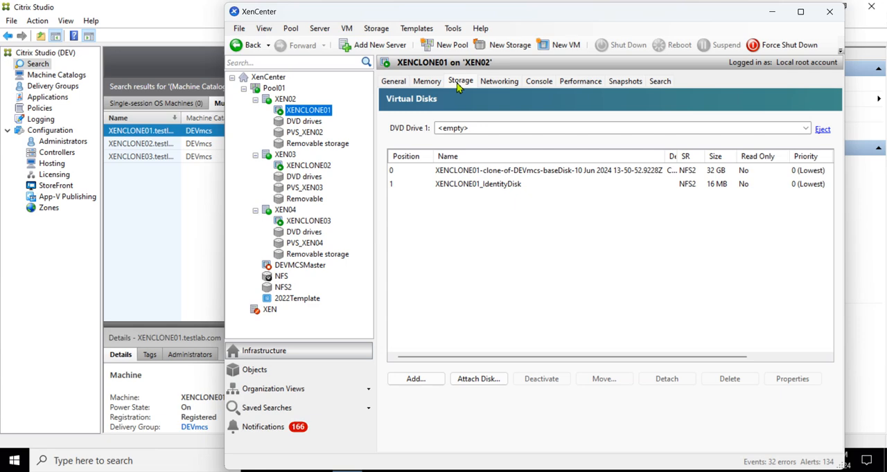
left_click(570, 174)
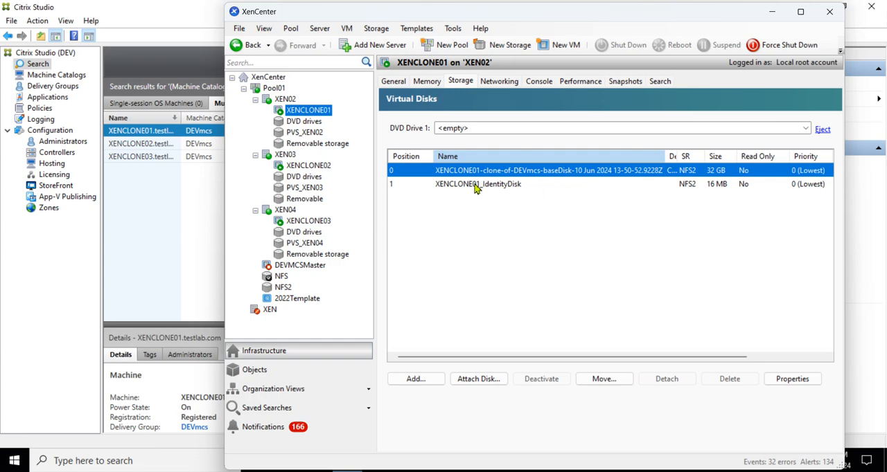
Step: Rescan the NFS storage repository and review its two DEVmcs base disks
left_click(282, 277)
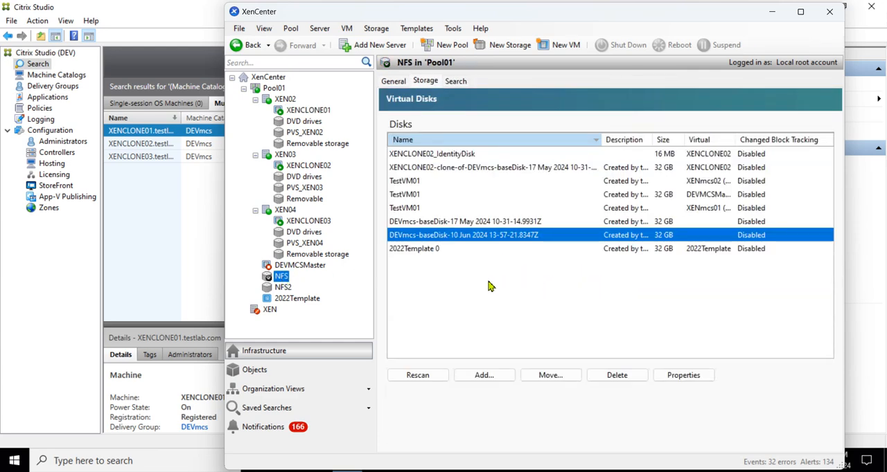
left_click(417, 380)
left_click(441, 223)
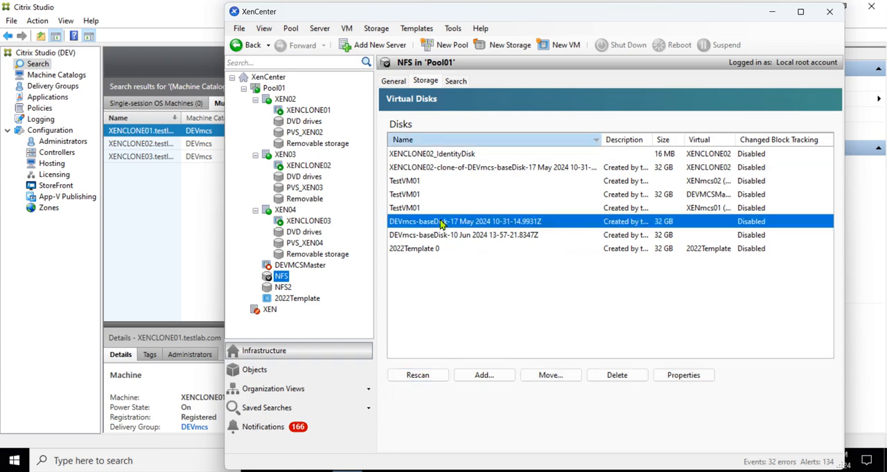
left_click(441, 236)
left_click(450, 224)
left_click(440, 236)
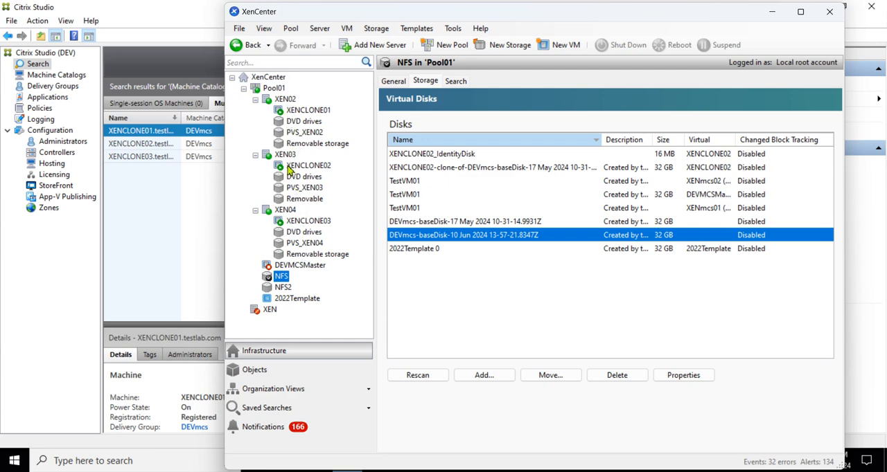
Step: Compare the virtual disks of XENCLONE02, XENCLONE03 and the NFS2 storage repository
left_click(310, 169)
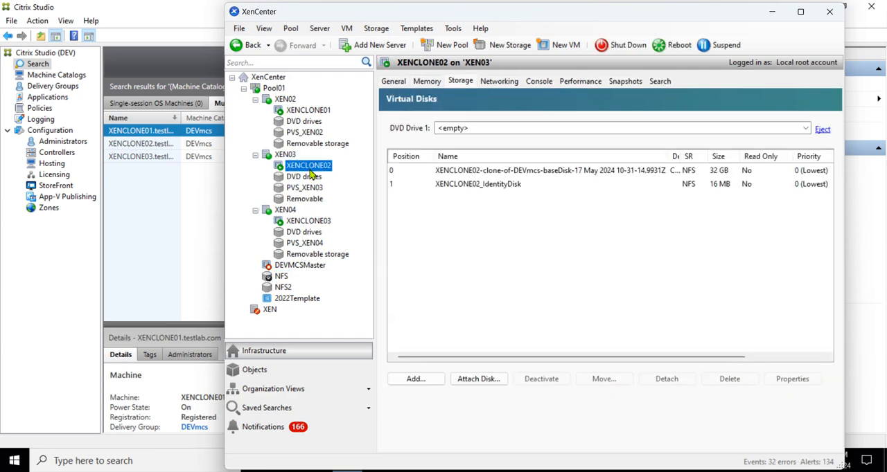
left_click(302, 223)
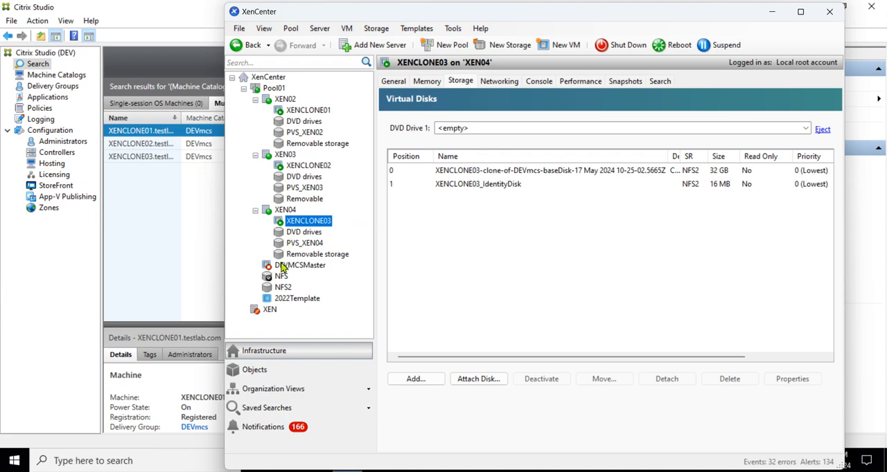
left_click(282, 288)
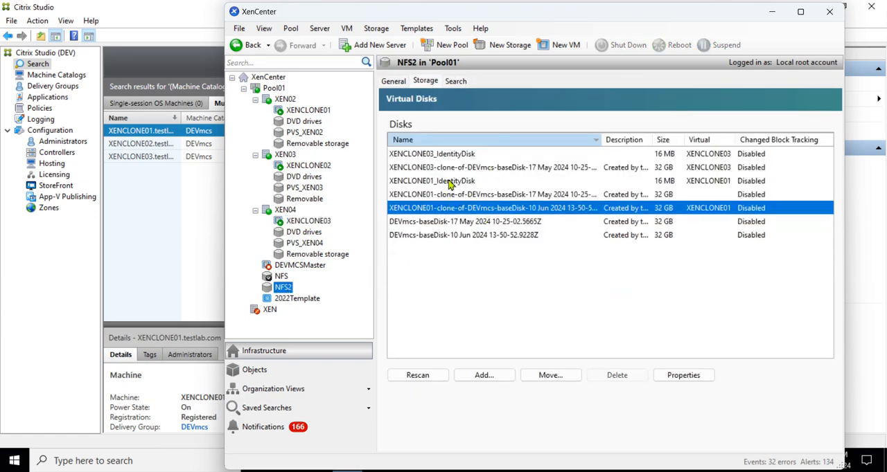
left_click(308, 167)
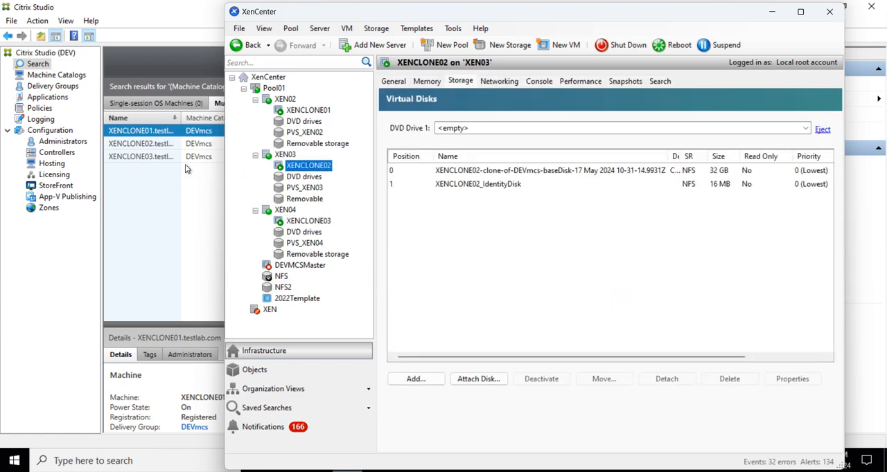
Step: Refresh the DEVmcs machine list and restart XENCLONE02 and XENCLONE03 together
left_click(154, 164)
left_click(153, 145)
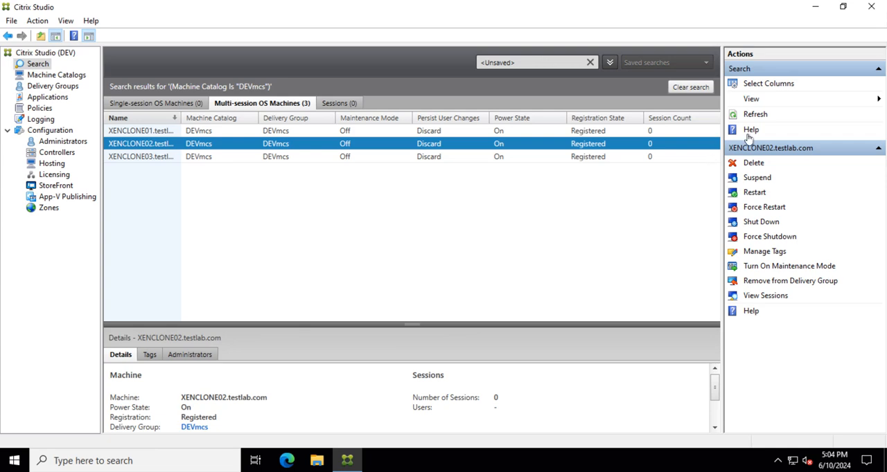
left_click(762, 115)
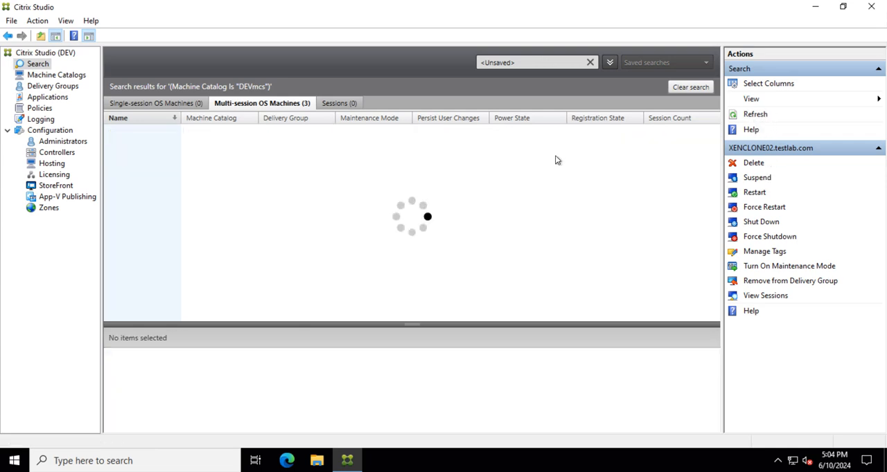
left_click(311, 143)
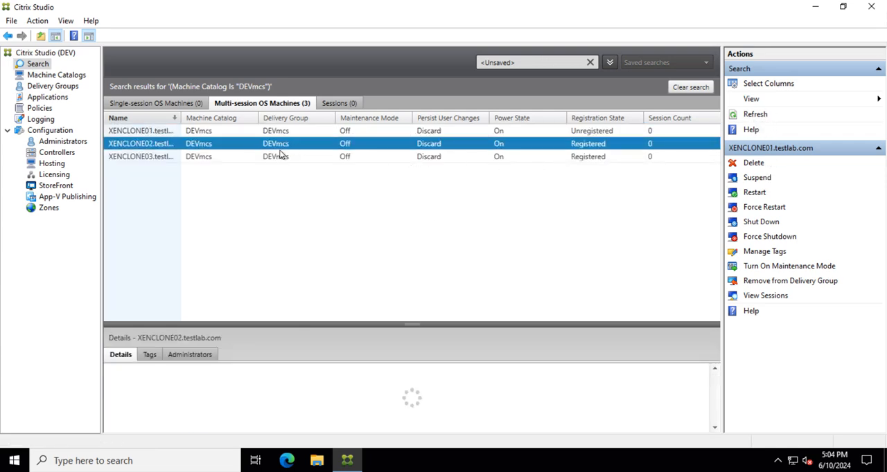
left_click(157, 157, "shift")
right_click(158, 159)
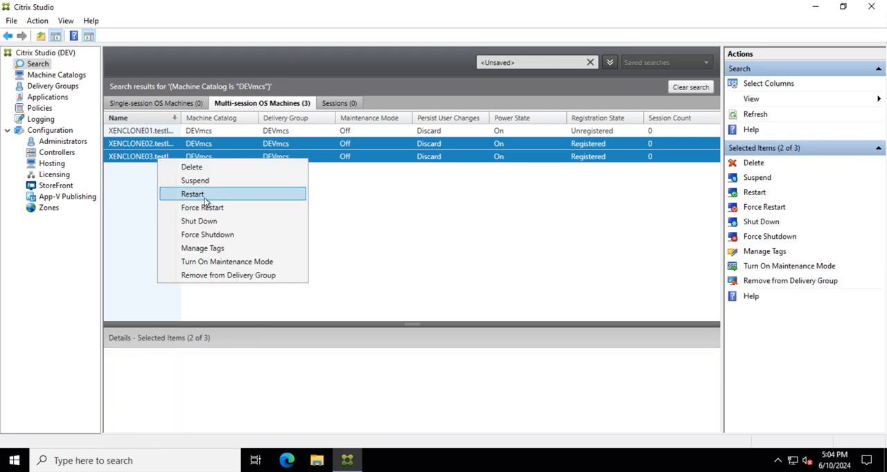
left_click(193, 195)
key("Return")
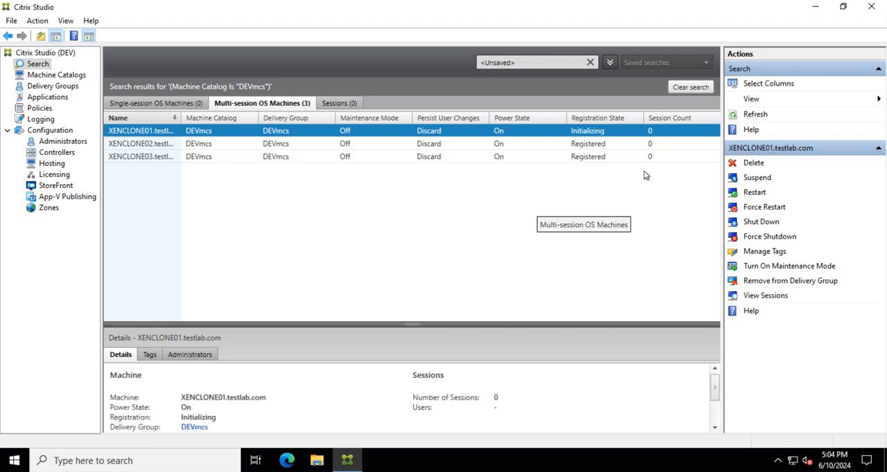
Step: Recheck the virtual disks of XENCLONE01, XENCLONE02 and XENCLONE03 in XenCenter
left_click(755, 113)
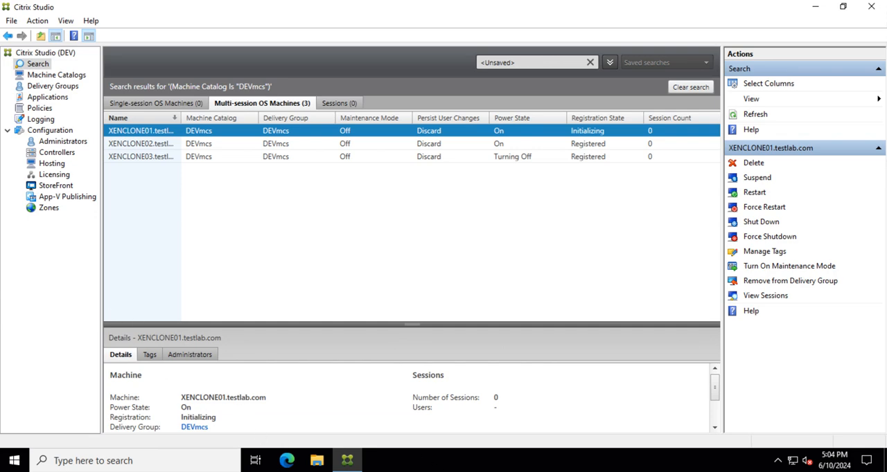
mouse_move(543, 471)
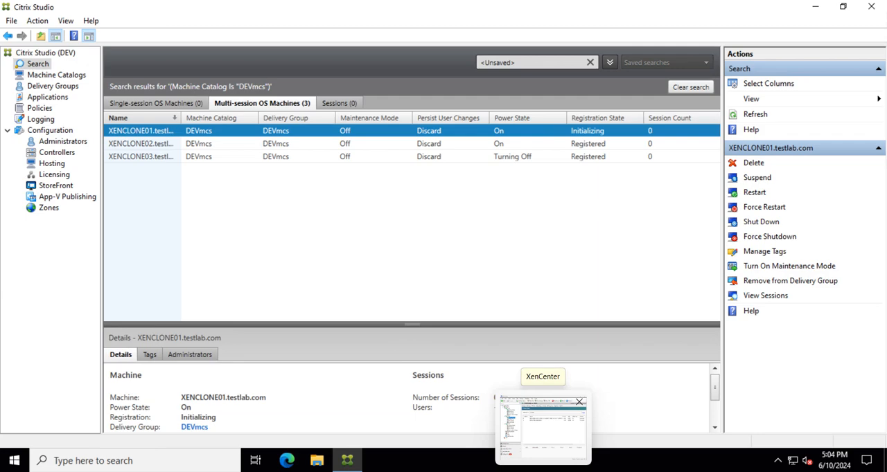
left_click(543, 426)
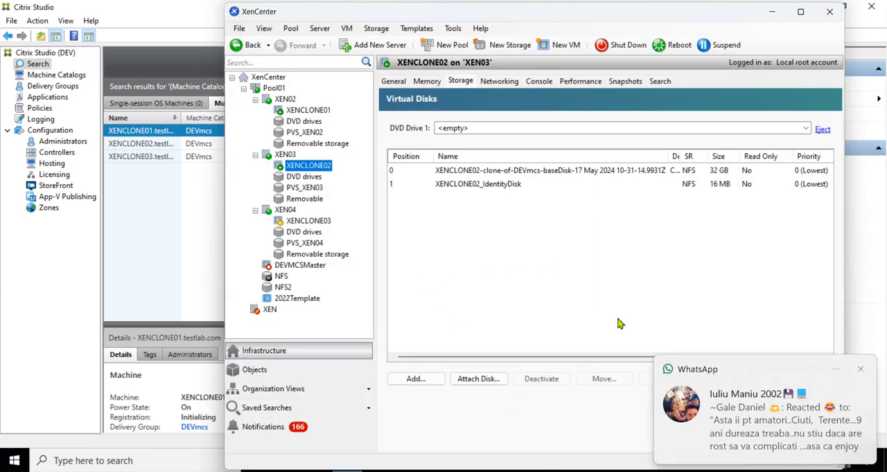
left_click(860, 369)
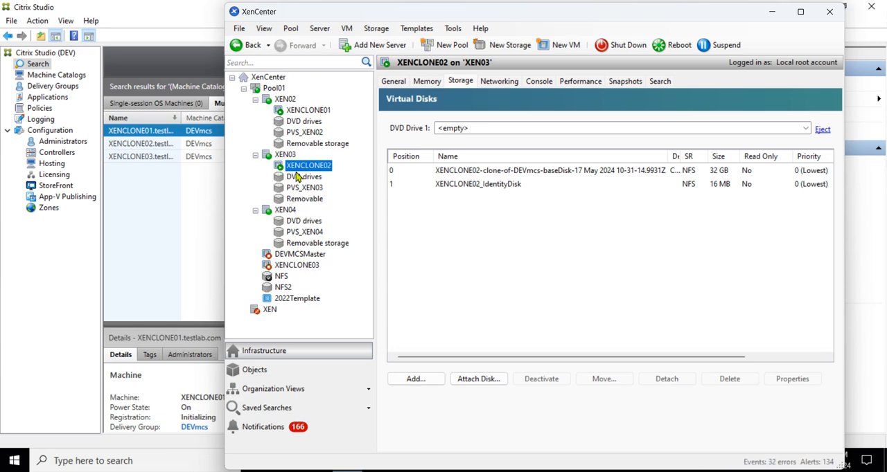
left_click(307, 111)
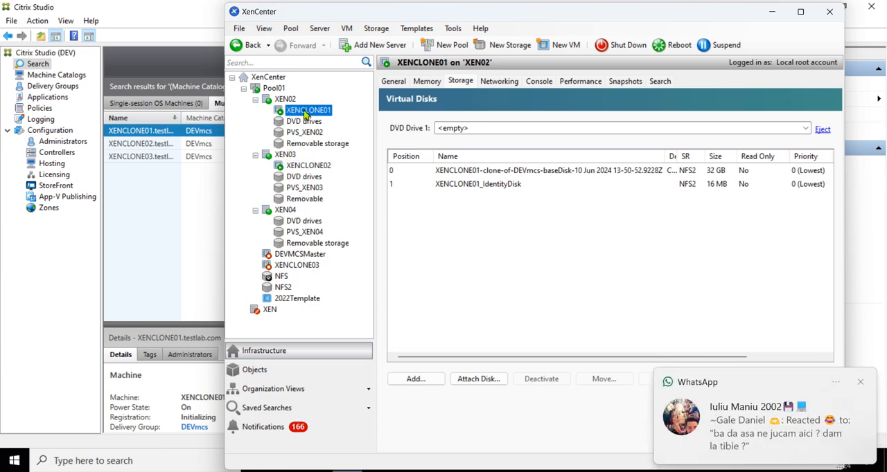
left_click(860, 383)
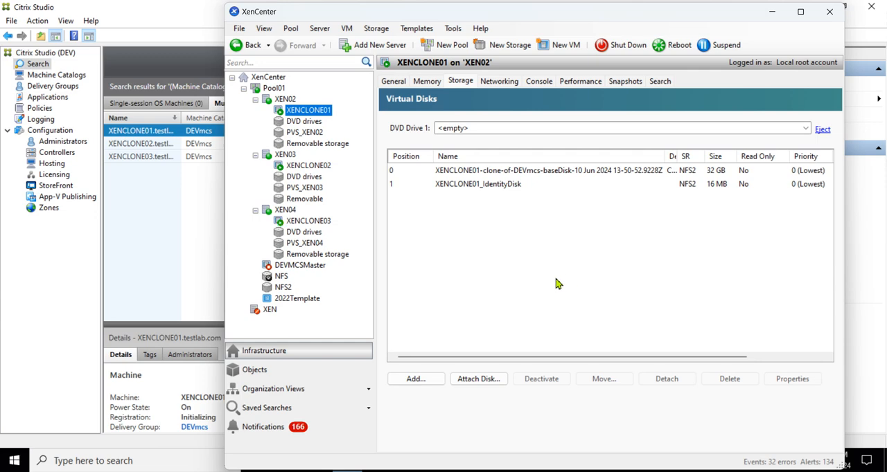
left_click(309, 170)
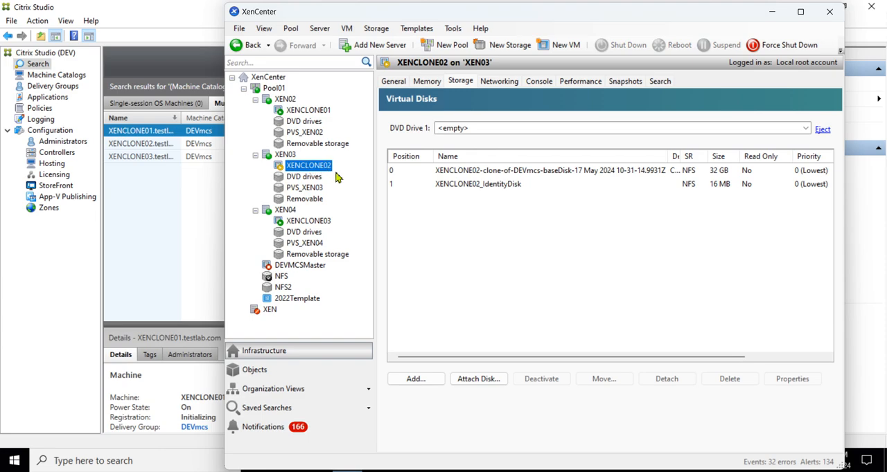
left_click(298, 224)
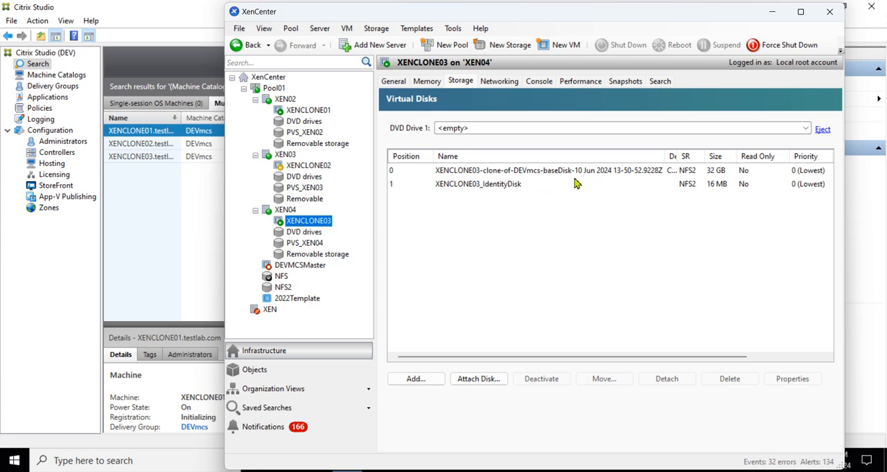
left_click(296, 167)
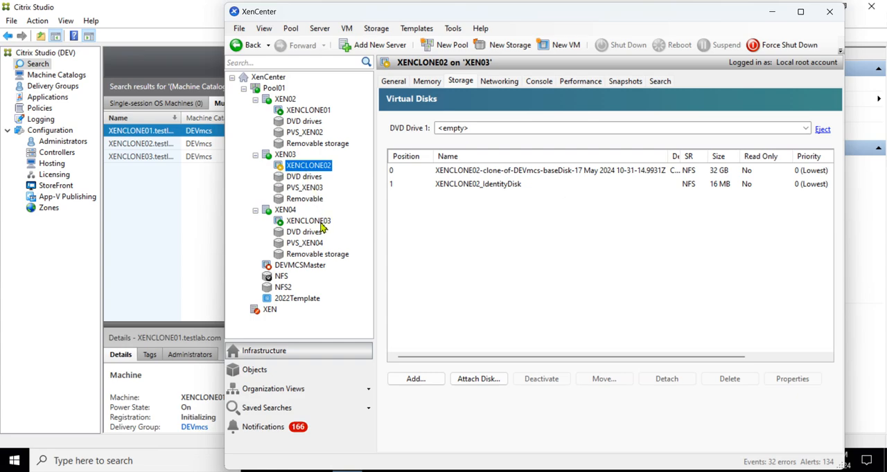
Step: Review the virtual disks in the NFS and NFS2 storage repositories, including both DEVmcs base disks
left_click(280, 277)
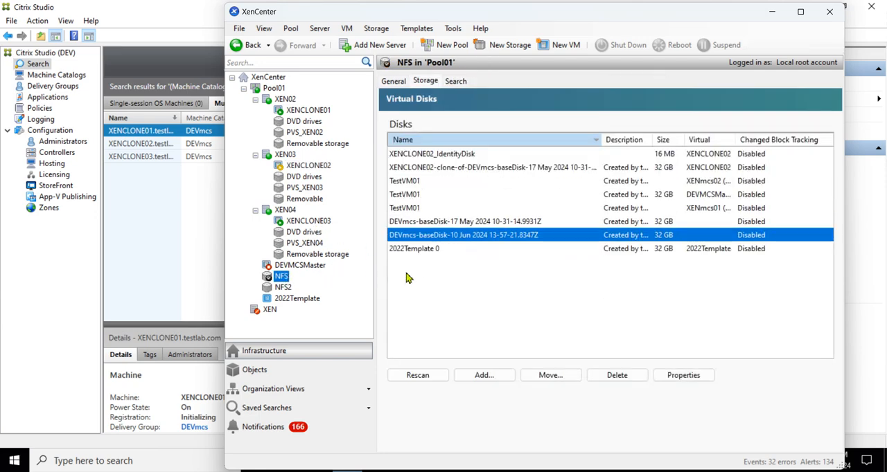
left_click(504, 300)
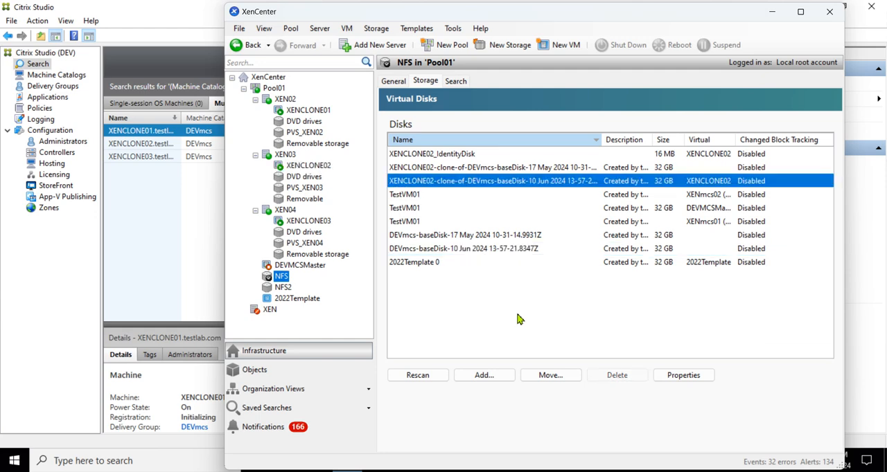
left_click(487, 294)
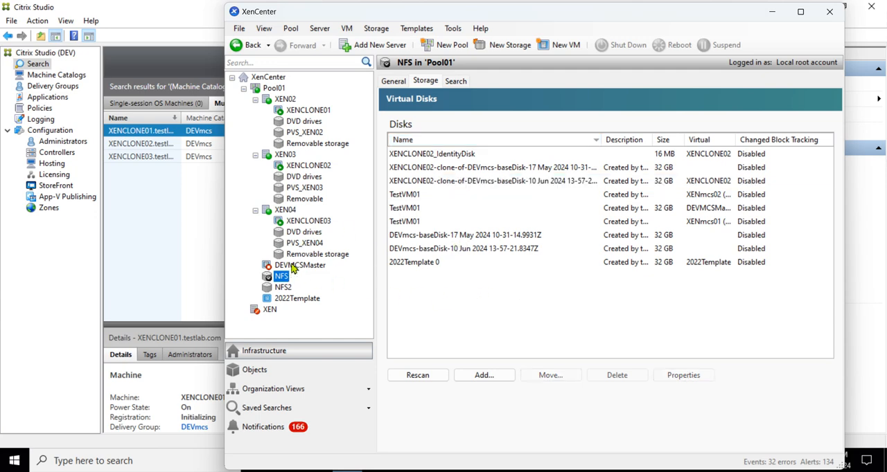
left_click(283, 289)
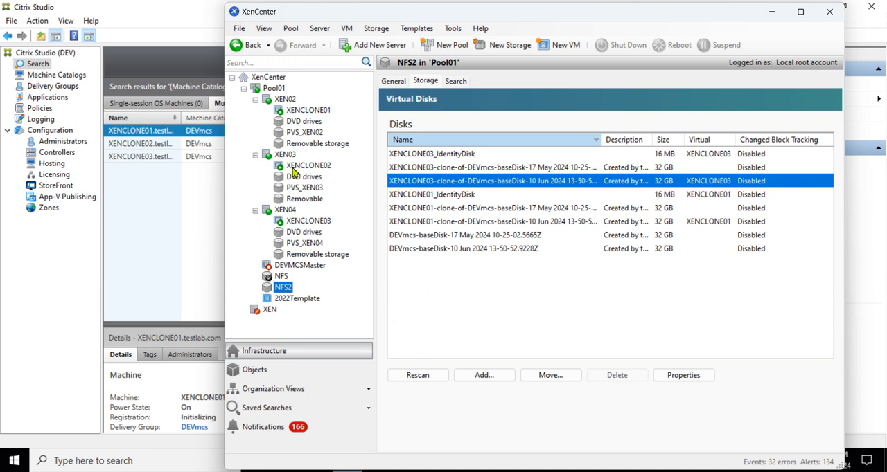
left_click(487, 307)
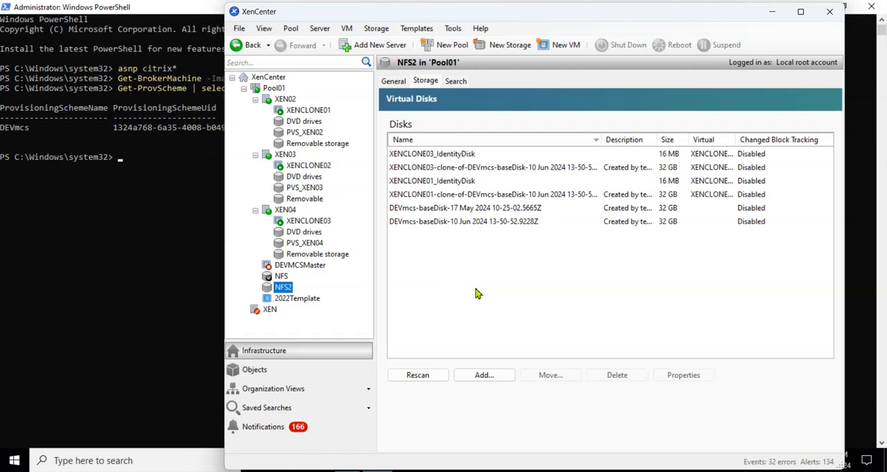
left_click(435, 211)
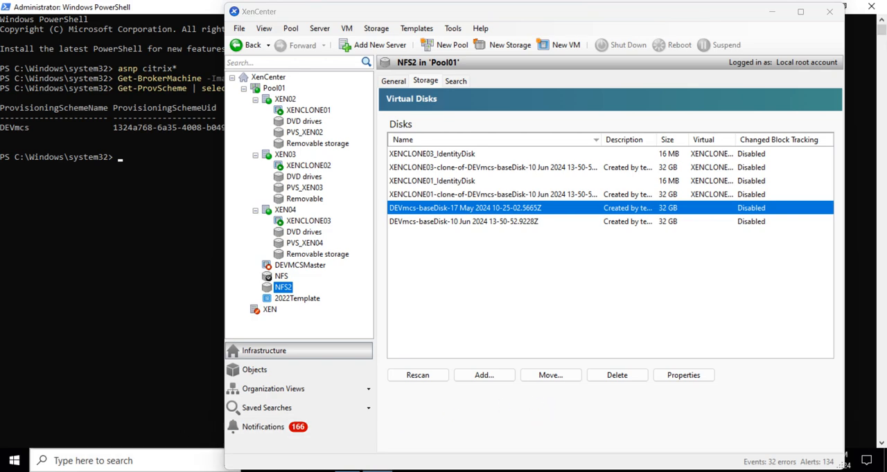
Step: Open Chrome, load the Citrix article CTX223133 on changing the disk deletion interval, and accept its cookies
mouse_move(181, 471)
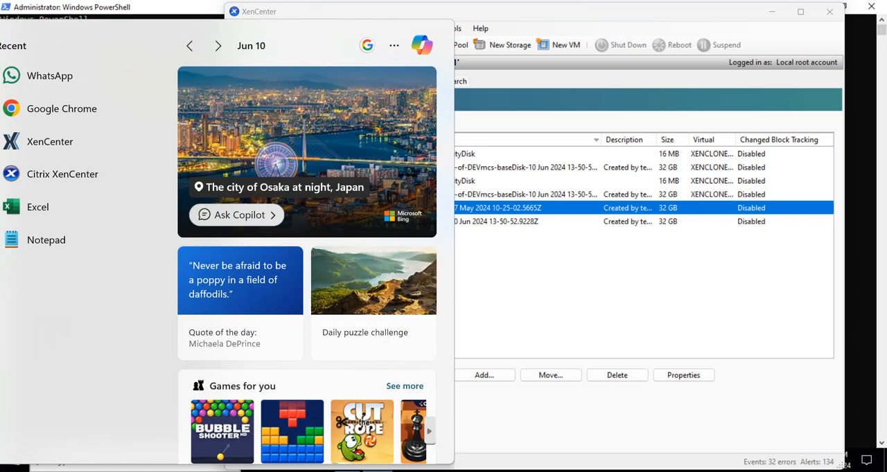
type("chr")
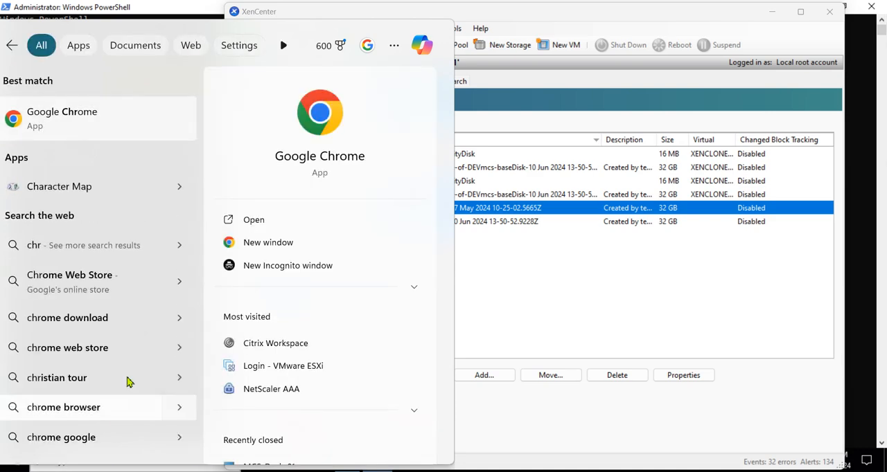
left_click(137, 129)
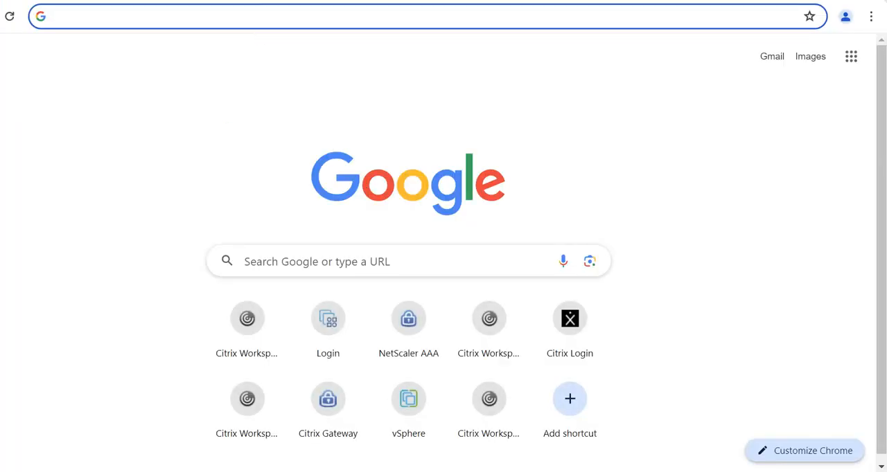
left_click(216, 67)
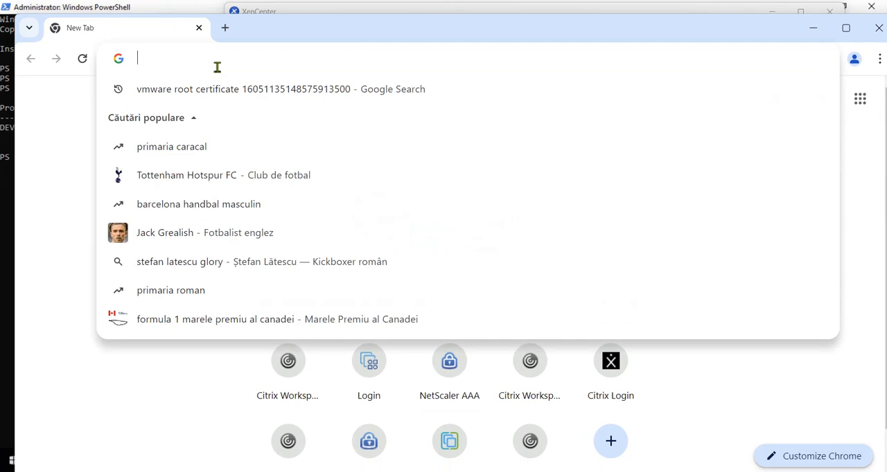
type("https://support.citrix.com/article/CTX223133/how-to-change-the-disk-deletion-interval-to-delete-unused-base-disks-on-the-vm-storage")
key("Return")
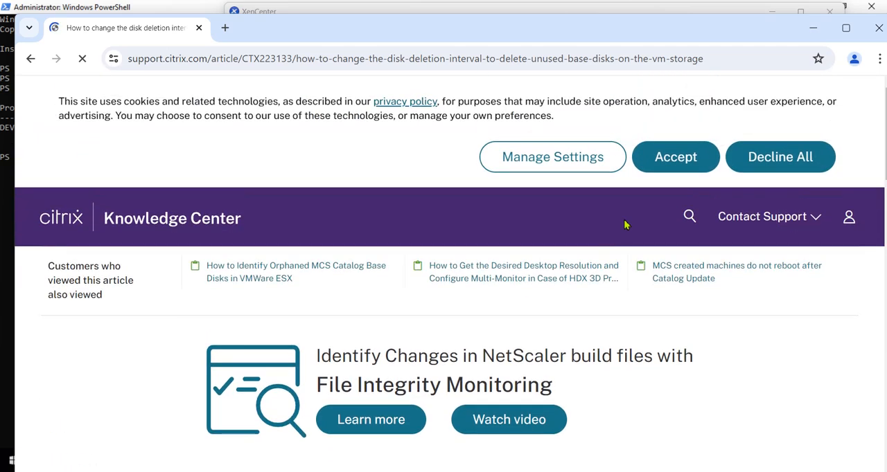
left_click(668, 161)
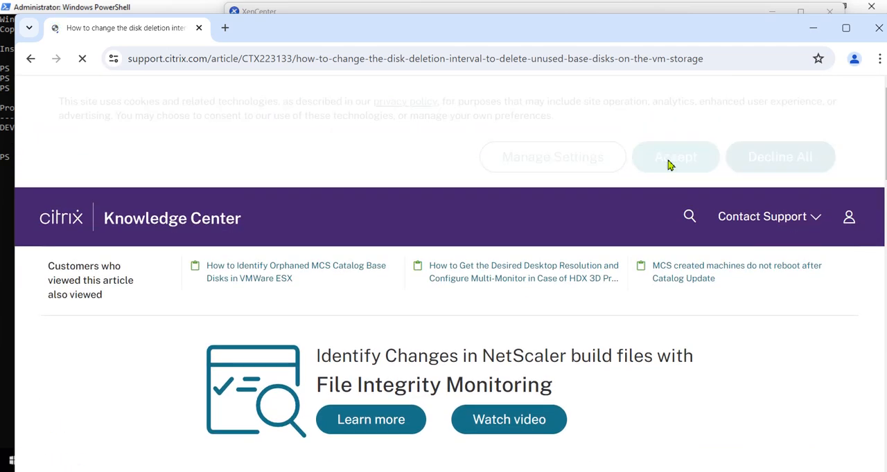
Step: Read the article's background and procedure for the DiskReaper retry and heartbeat intervals
scroll(492, 239, "down", 3)
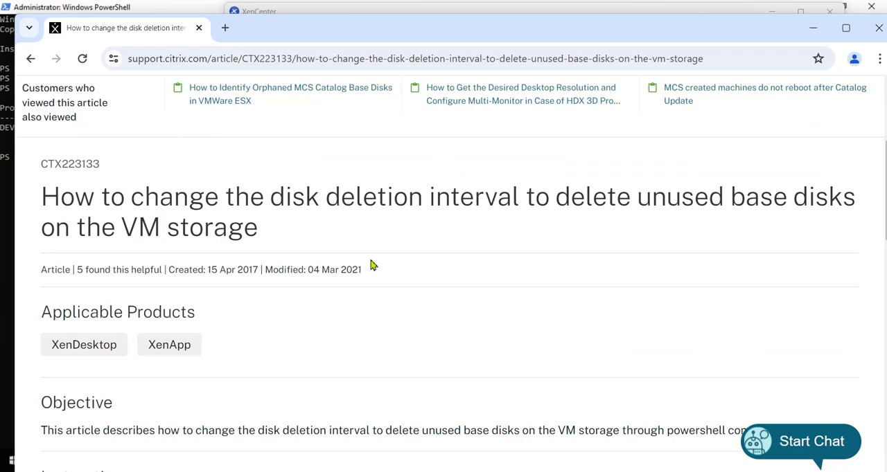
scroll(388, 270, "down", 5)
scroll(491, 281, "down", 1)
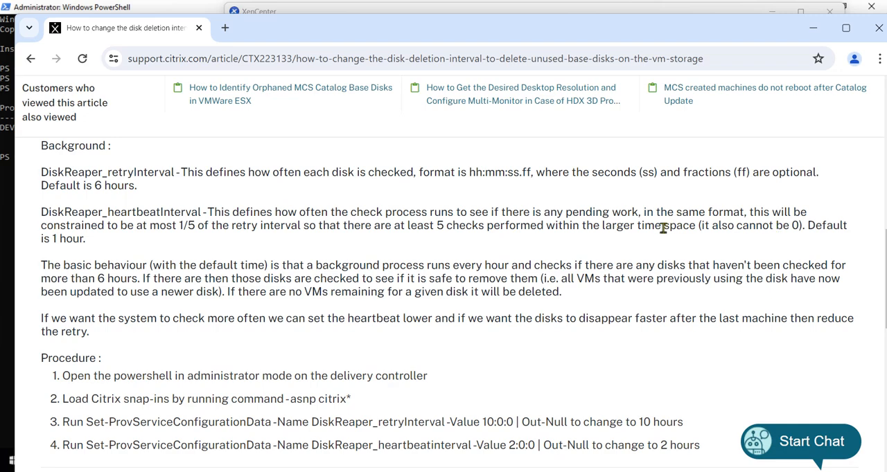
scroll(633, 259, "up", 1)
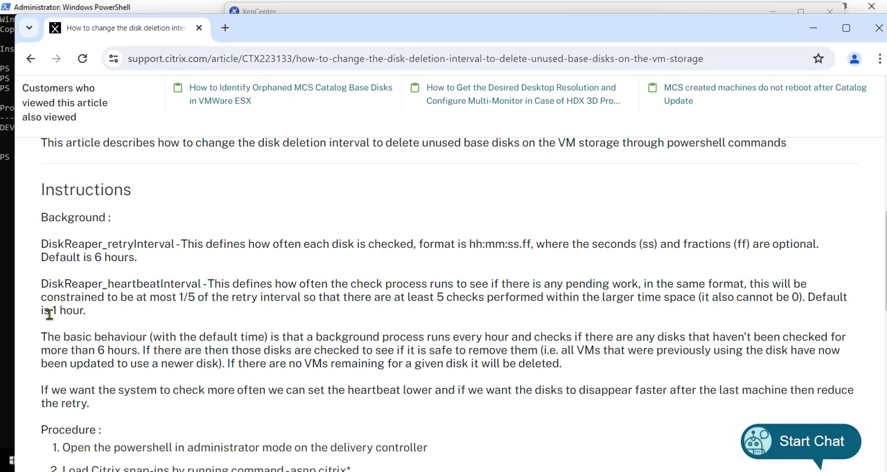
left_click_drag(807, 298, 825, 313)
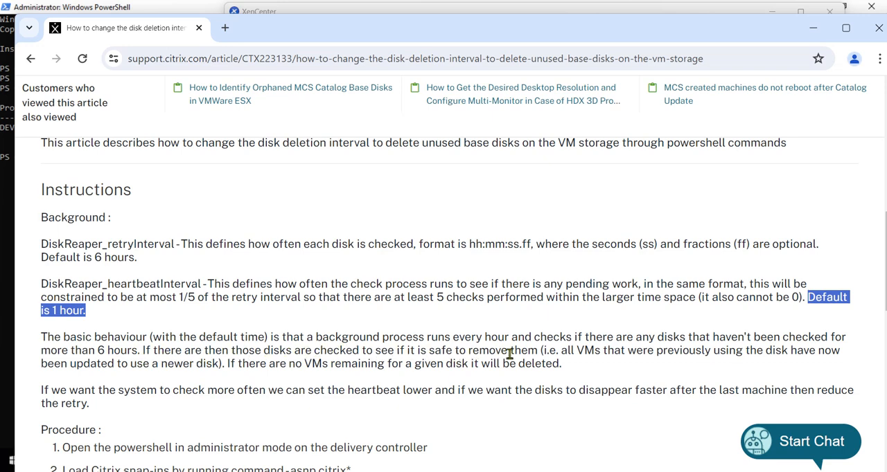
left_click_drag(575, 353, 604, 354)
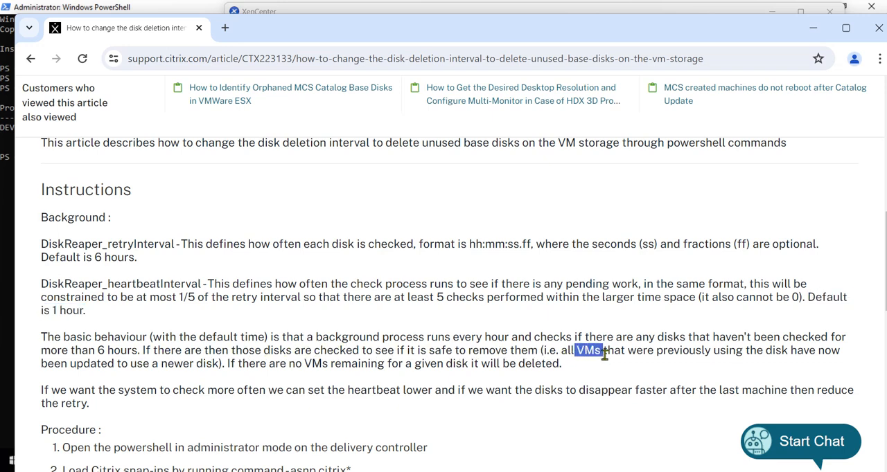
left_click(351, 332)
scroll(367, 323, "up", 3)
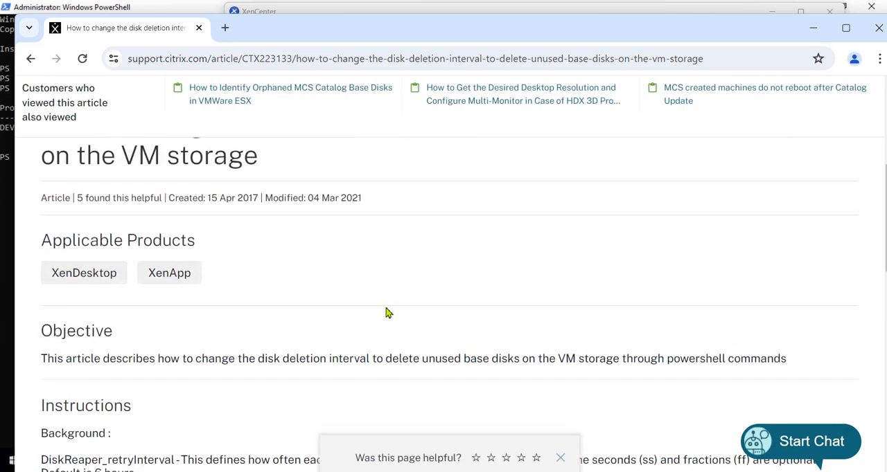
scroll(388, 312, "down", 5)
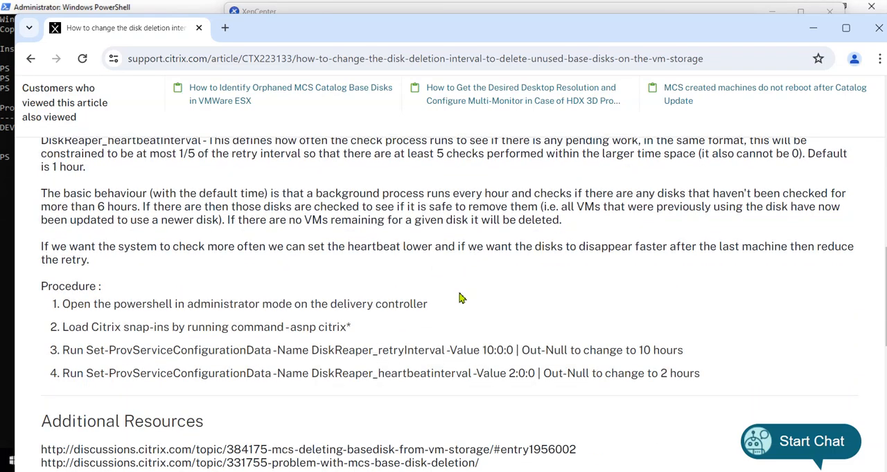
scroll(460, 298, "down", 2)
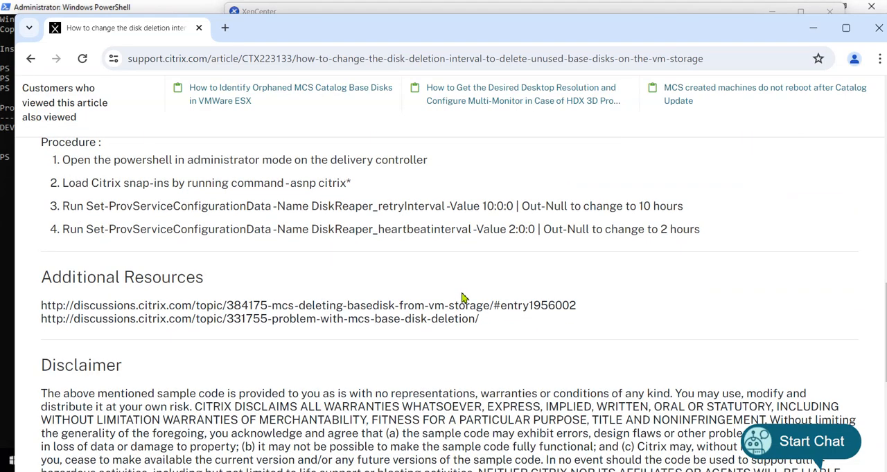
scroll(461, 298, "up", 7)
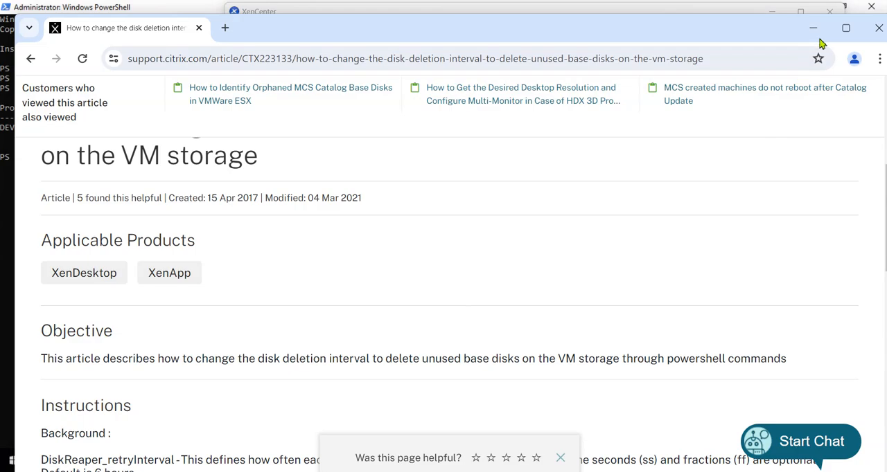
Step: Minimize the browser and recheck the NFS and NFS2 disk lists in XenCenter
left_click(814, 28)
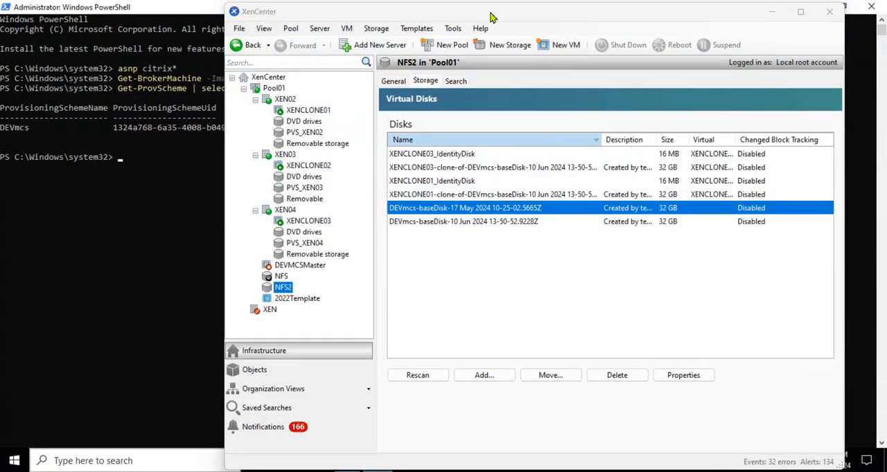
left_click_drag(490, 17, 414, 19)
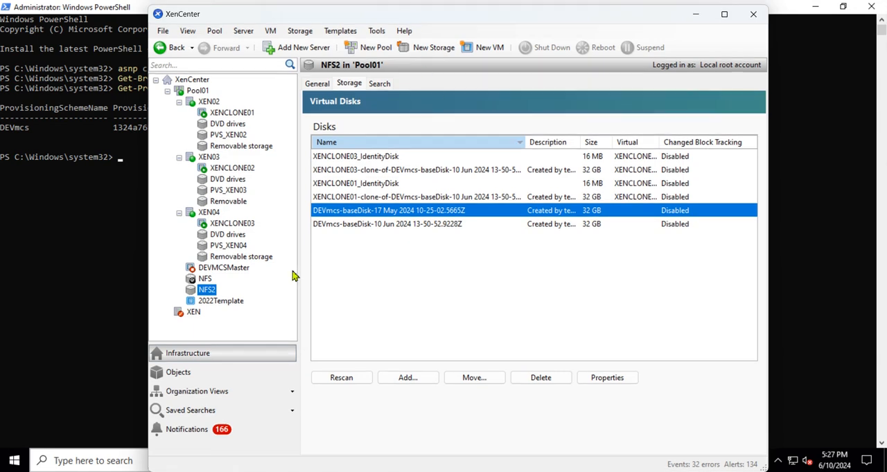
left_click(197, 281)
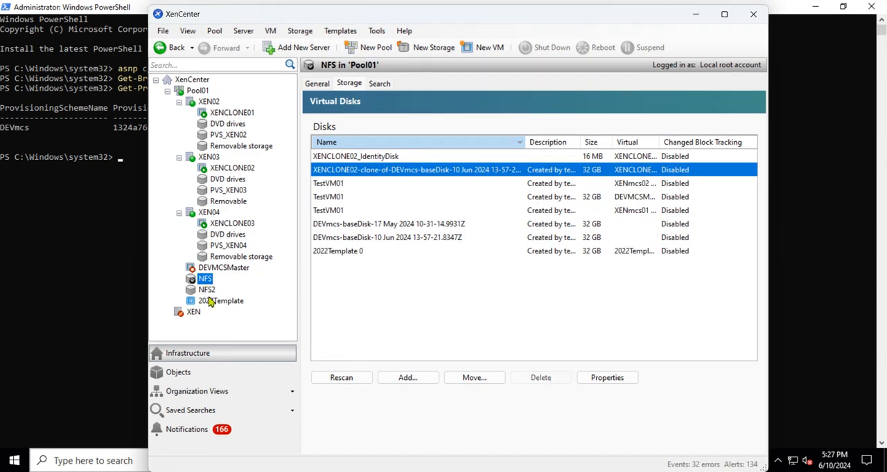
left_click(208, 291)
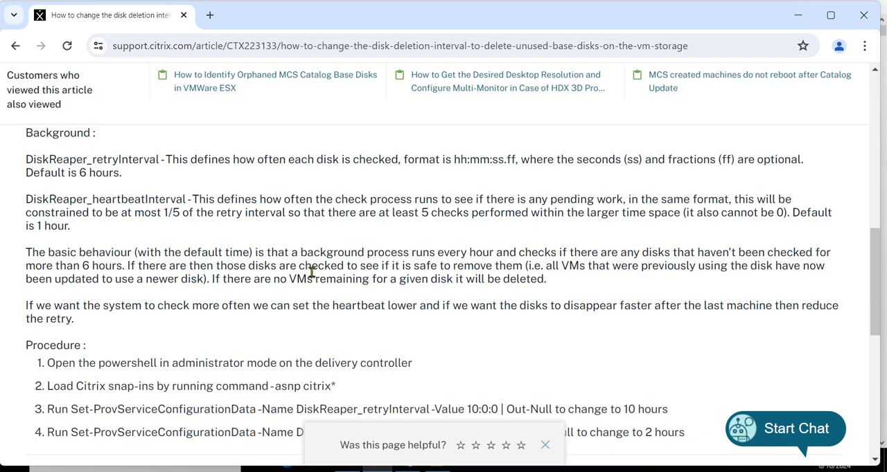
Step: Examine the heartbeat interval, retry interval and workflow status of the DisusedImageCleanUp task in PowerShell
left_click(797, 15)
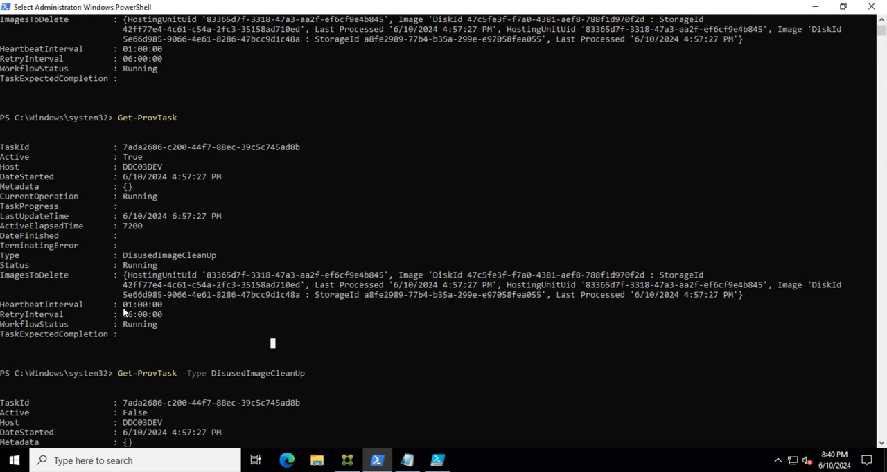
left_click_drag(123, 307, 166, 306)
left_click_drag(122, 316, 196, 323)
scroll(344, 269, "down", 2)
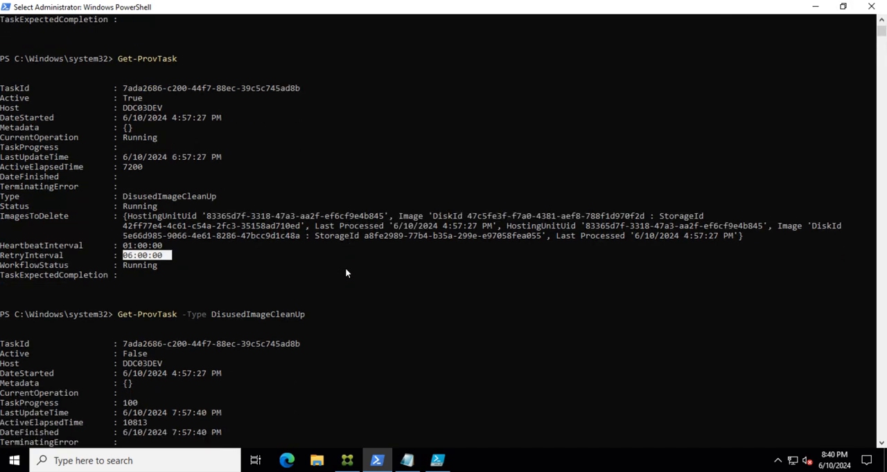
scroll(345, 273, "down", 5)
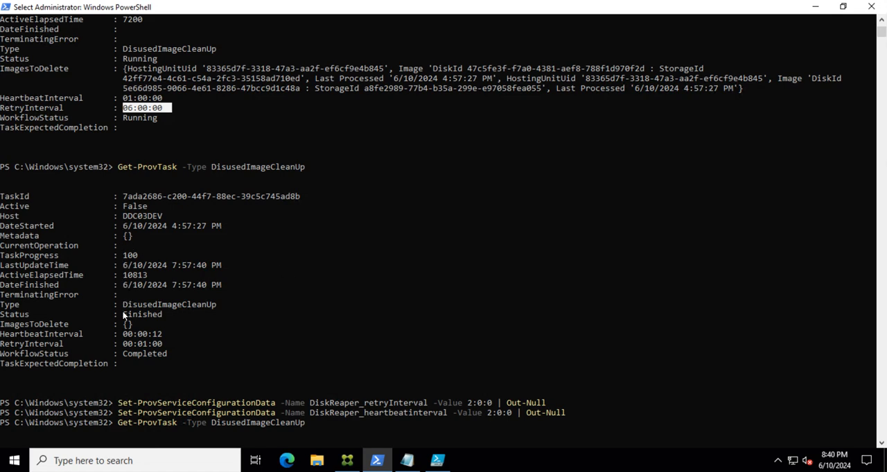
left_click_drag(124, 315, 173, 317)
left_click_drag(117, 356, 166, 356)
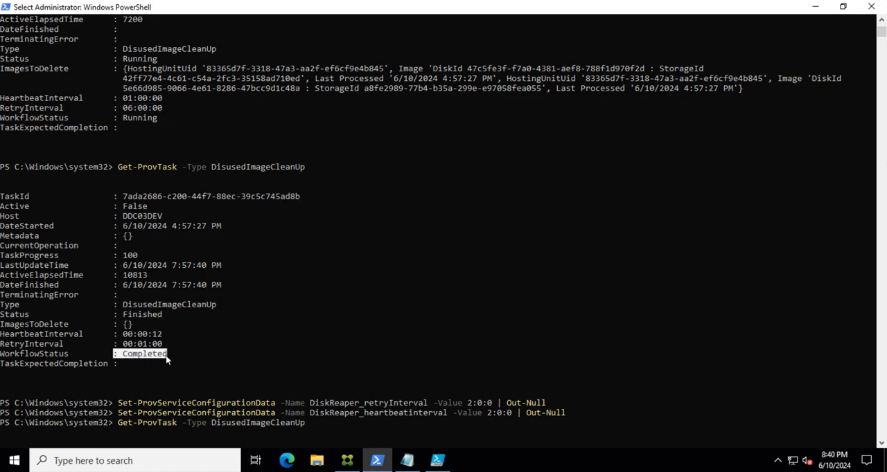
scroll(428, 377, "down", 6)
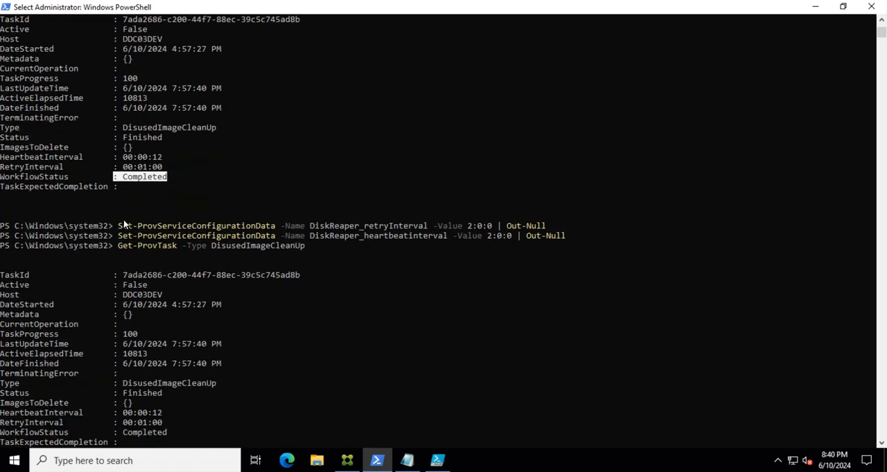
Step: Examine the commands setting both DiskReaper intervals to 2:0:0, and switch back to XenCenter
left_click_drag(119, 226, 565, 238)
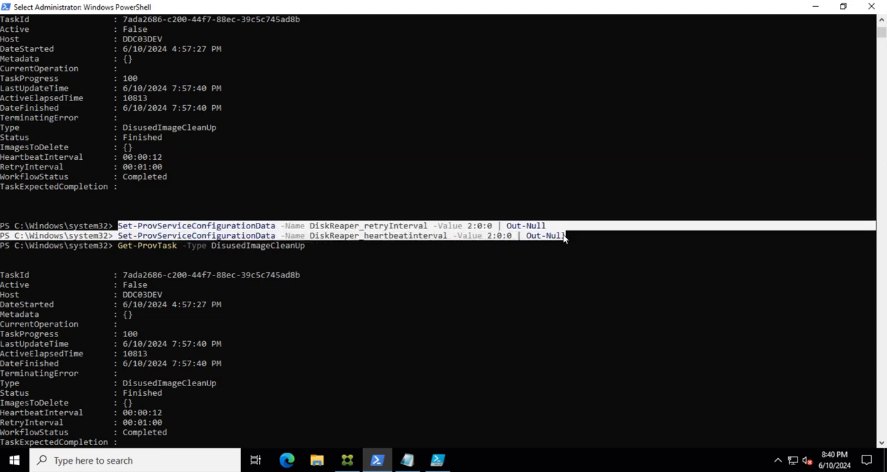
left_click(469, 229)
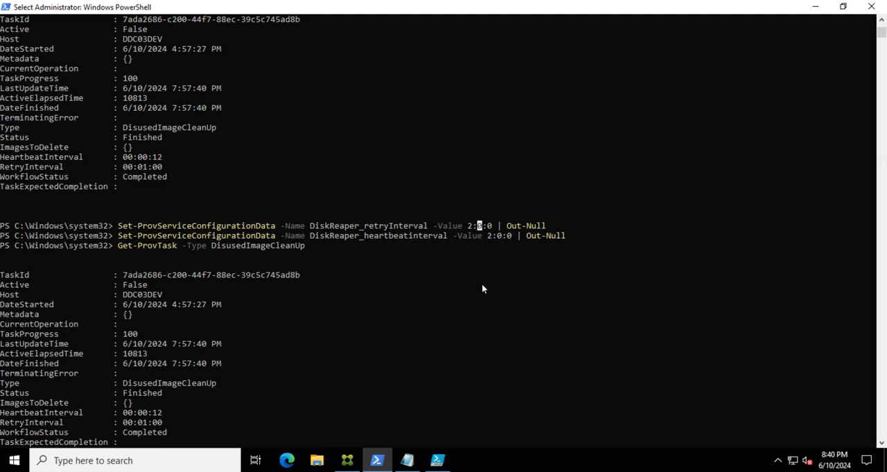
left_click(498, 236)
scroll(371, 246, "down", 6)
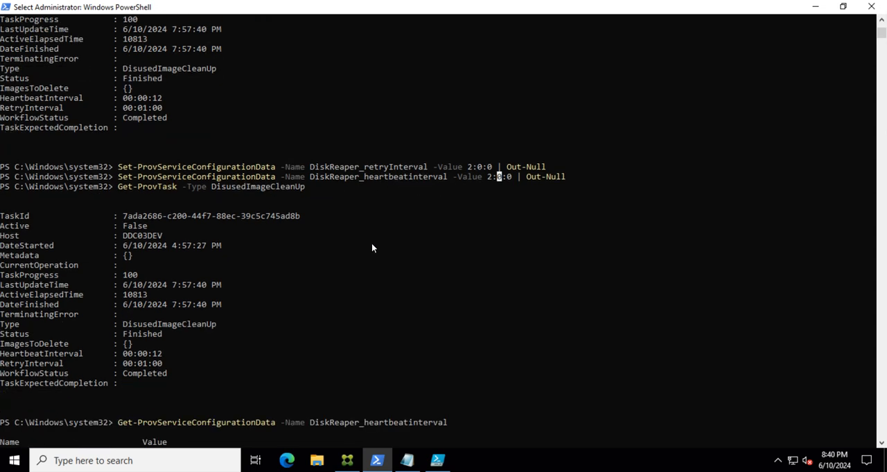
scroll(388, 253, "up", 5)
scroll(405, 266, "up", 3)
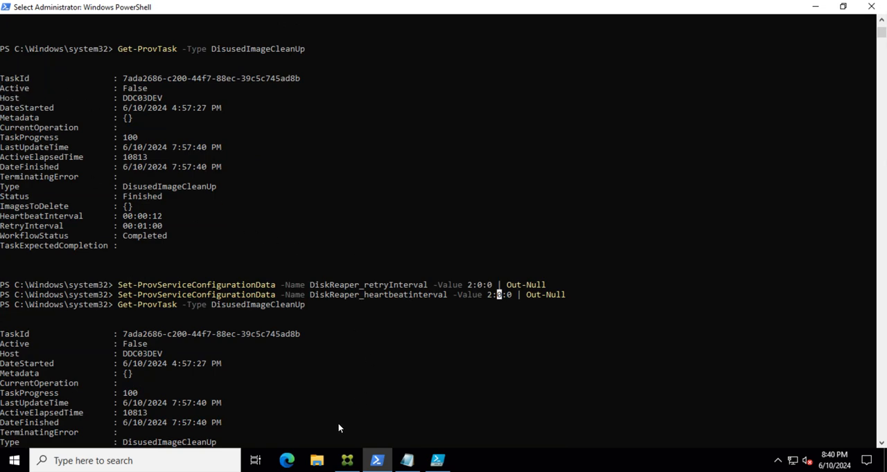
key("alt+Tab")
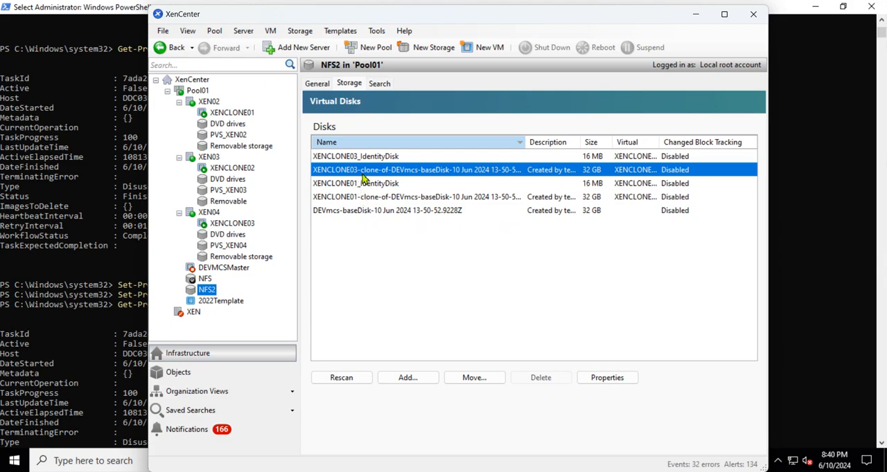
Step: Back in PowerShell, compare the earlier running DisusedImageCleanUp task's intervals with the two DiskReaper interval-setting commands
left_click(356, 212)
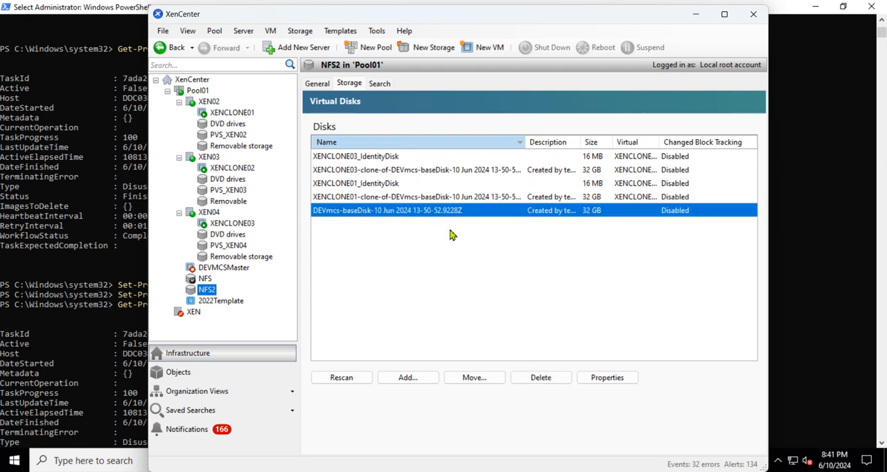
left_click(697, 18)
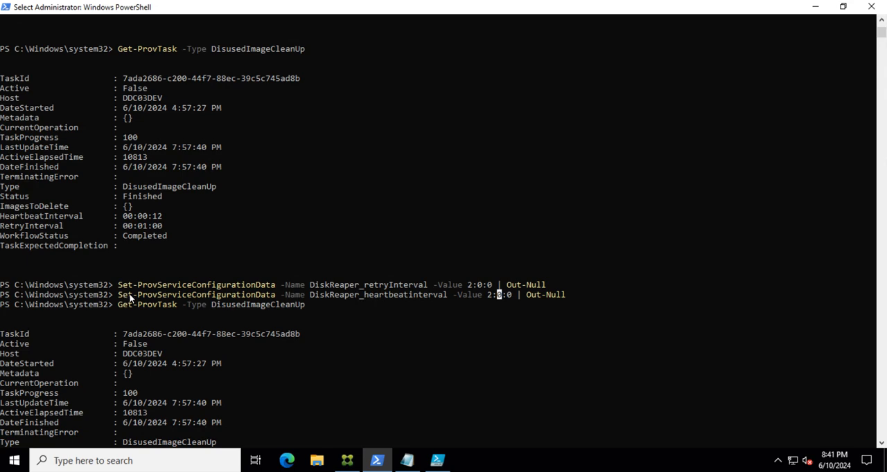
left_click_drag(121, 295, 496, 300)
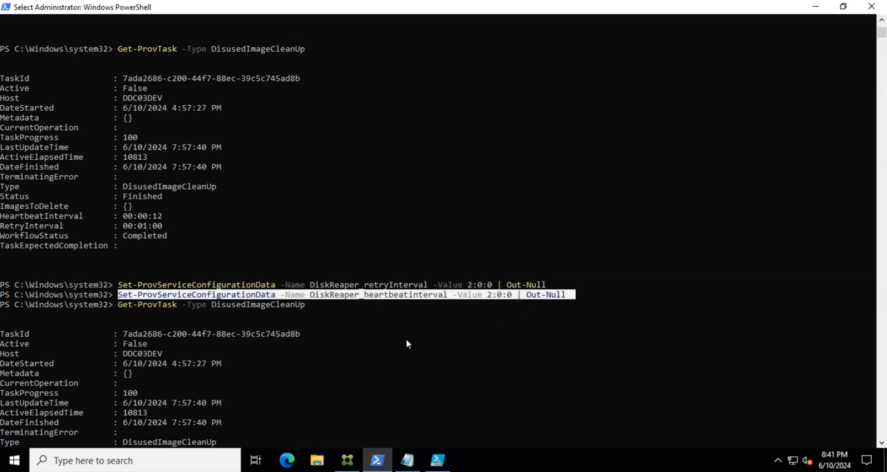
scroll(298, 300, "up", 7)
scroll(221, 234, "up", 2)
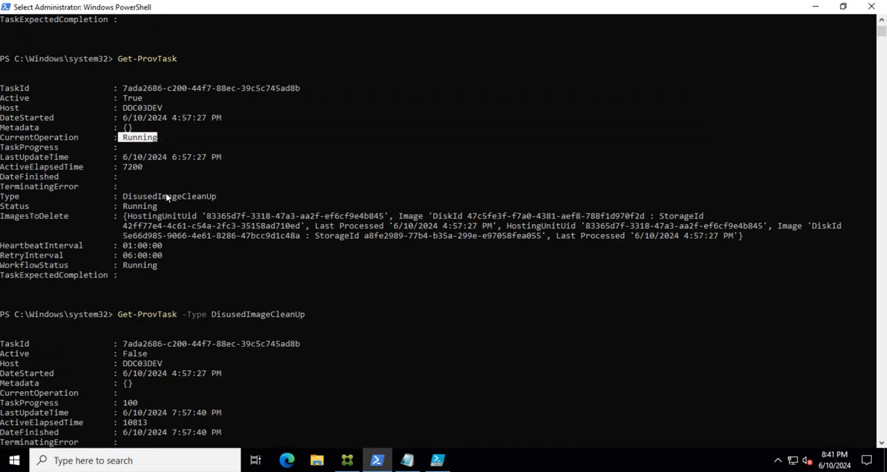
left_click_drag(159, 197, 216, 199)
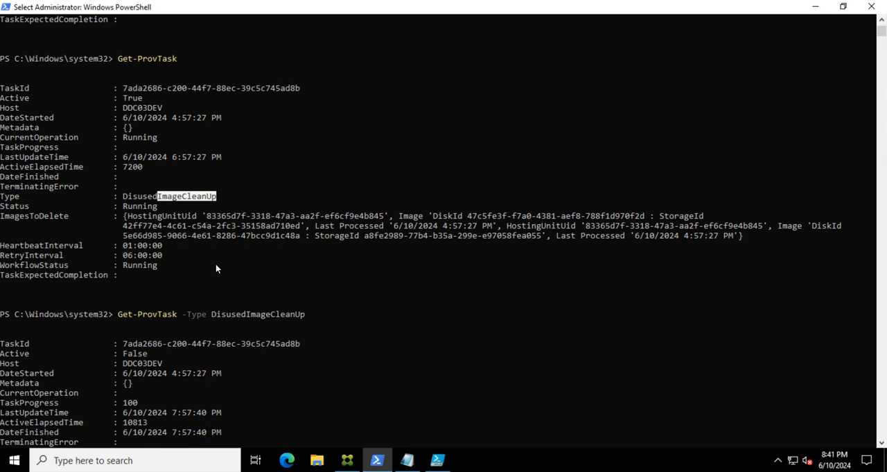
double_click(133, 255)
type("Set-ProvServiceConfigurationData -Name DiskReaper_retryInterval -Value 2:0:0 | Out-Null Set-ProvServiceConfigurationData -Name DiskReaper_heartbeatinterval -Value 2:0:0 | Out-Null Get-ProvTask -Type DisusedImageCleanUp")
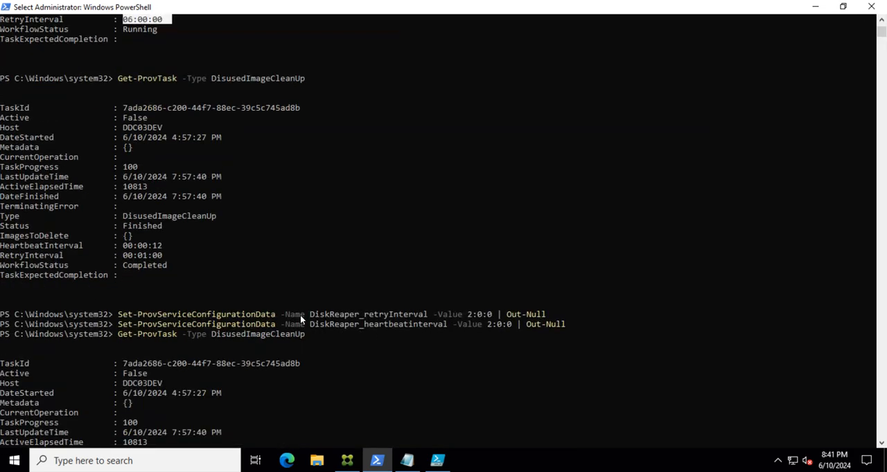
left_click_drag(118, 316, 571, 338)
left_click(450, 256)
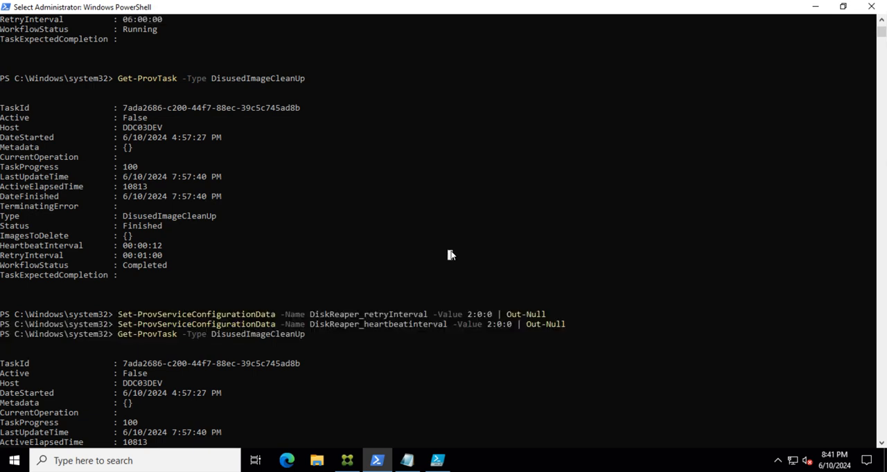